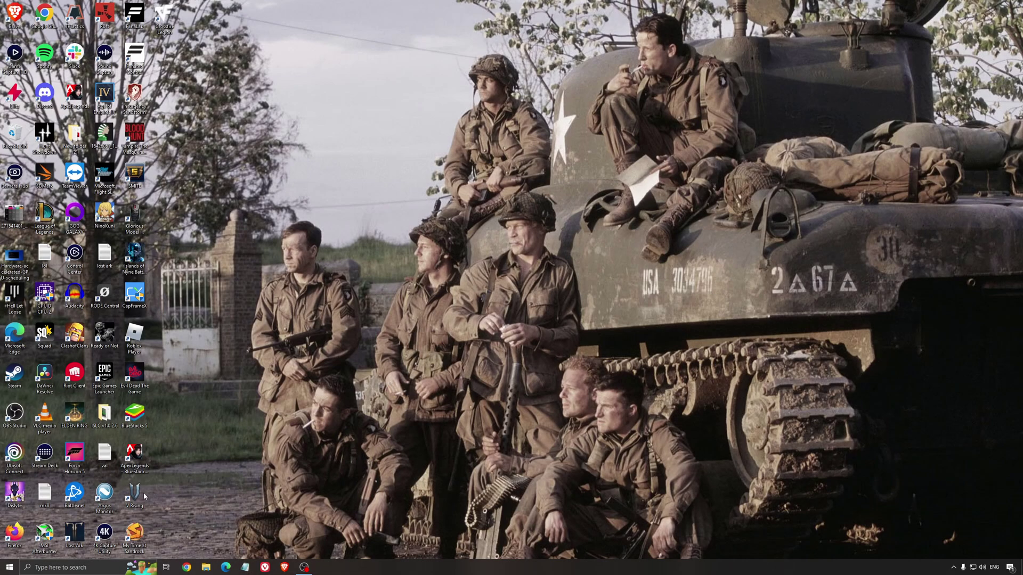
Open the Windows Game Mode settings, review the Xbox Game Bar and Captures pages, and close Settings.
{"action": "left_click", "coordinate": [91, 567]}
{"action": "type", "text": "game mod"}
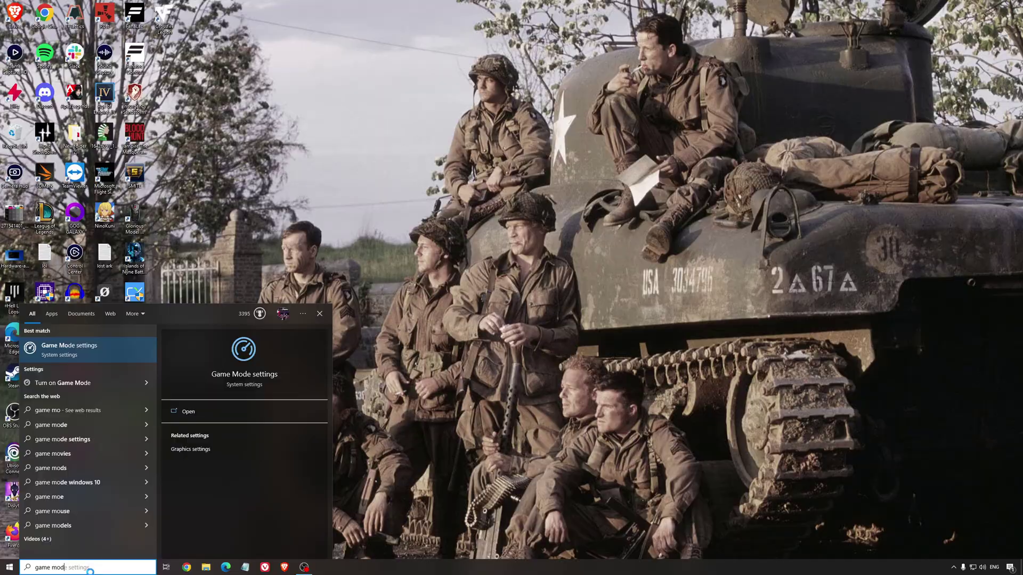
{"action": "key", "text": "Return"}
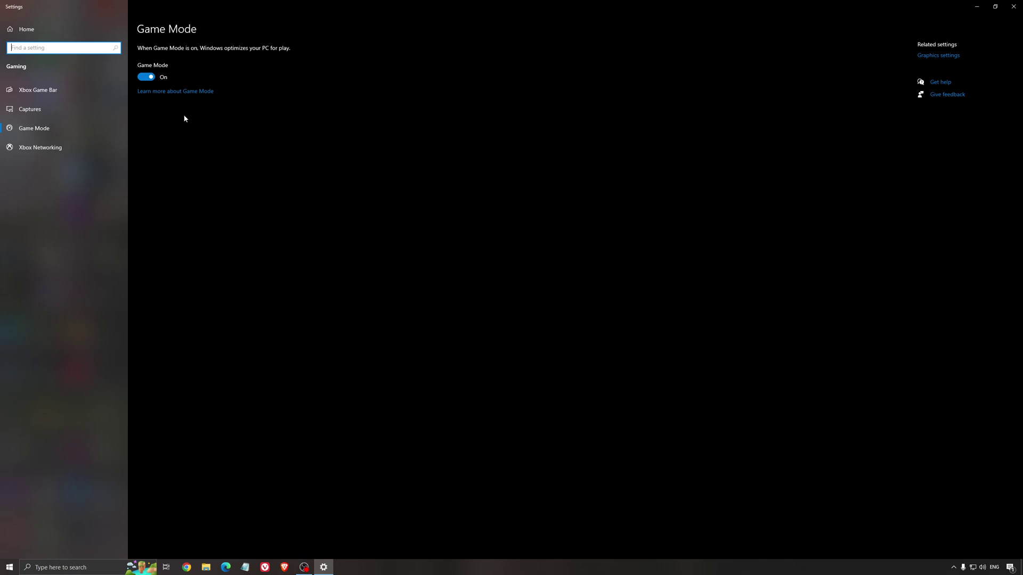
{"action": "left_click", "coordinate": [66, 97]}
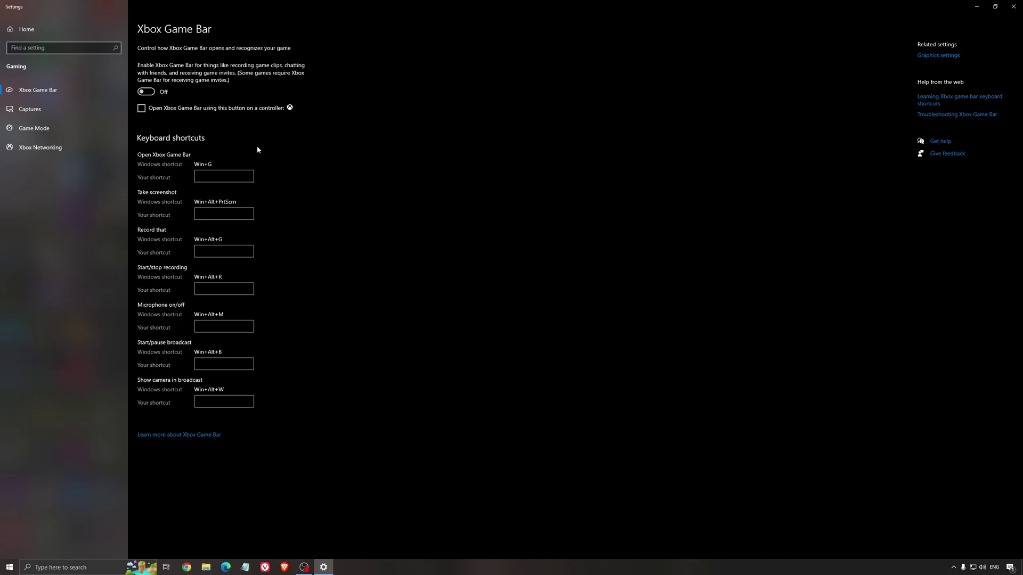
{"action": "left_click", "coordinate": [48, 110]}
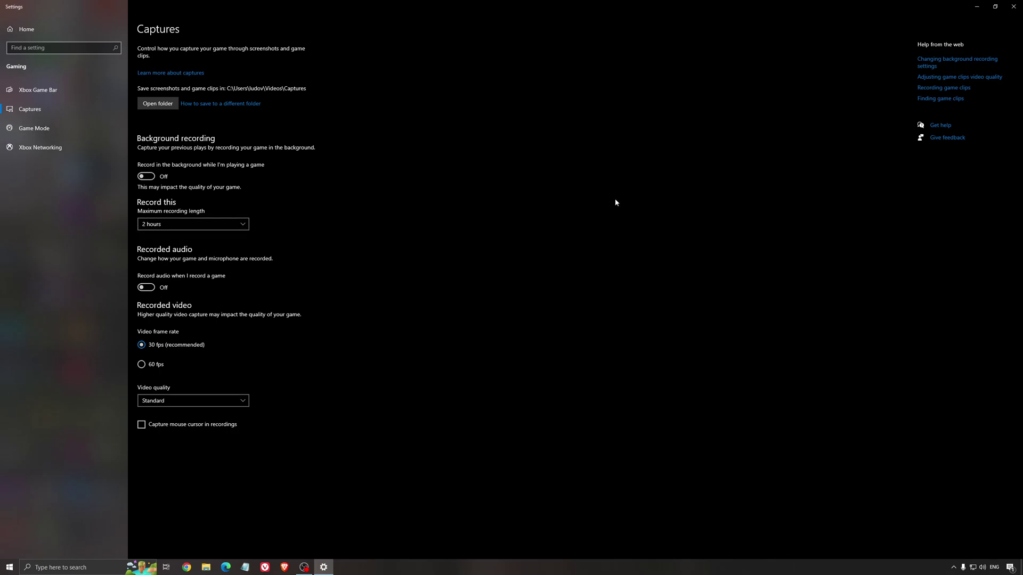
{"action": "left_click", "coordinate": [1013, 6]}
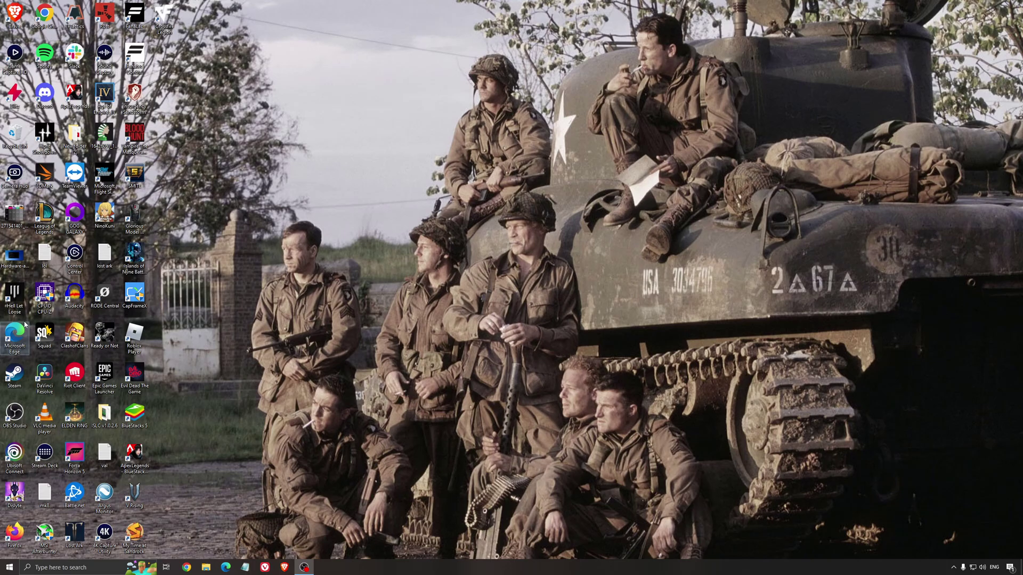
View the Hardware-accelerated GPU scheduling picture from the desktop and close it.
{"action": "double_click", "coordinate": [15, 256]}
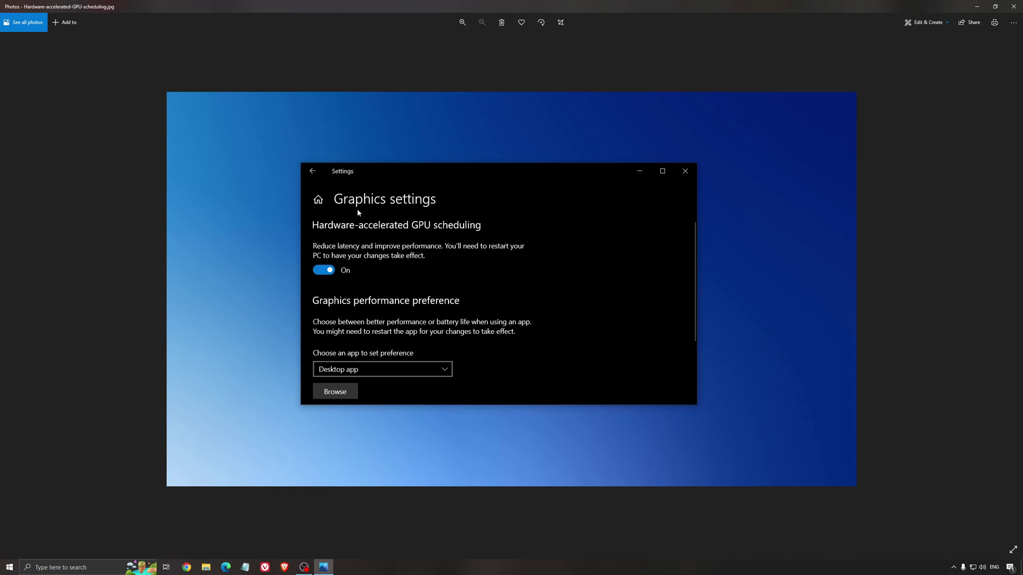
{"action": "left_click", "coordinate": [1013, 5]}
Check for driver updates in AMD Software and review its Global Graphics settings before closing it.
{"action": "left_click", "coordinate": [953, 567]}
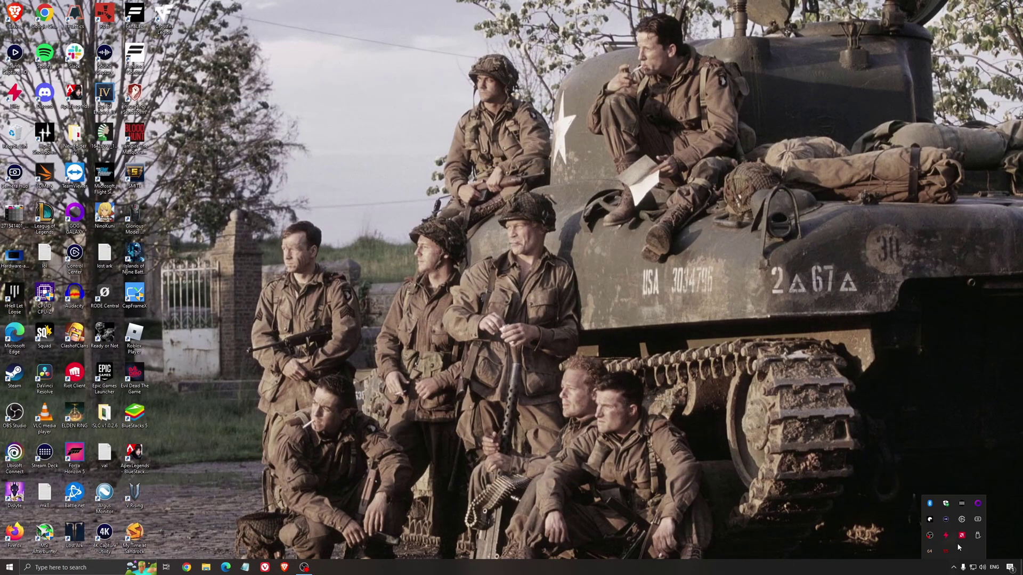
{"action": "left_click", "coordinate": [962, 535]}
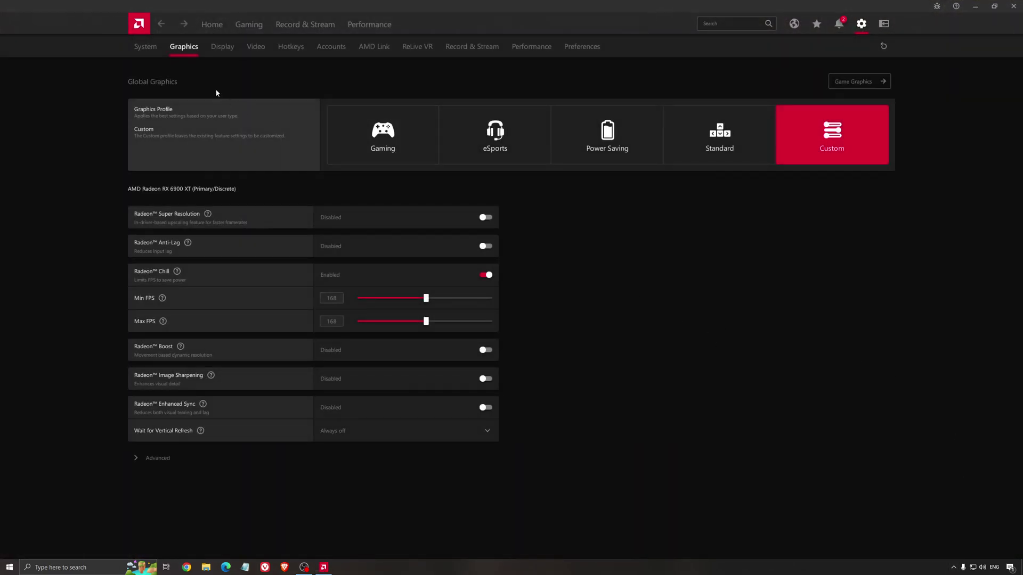
{"action": "left_click", "coordinate": [202, 26]}
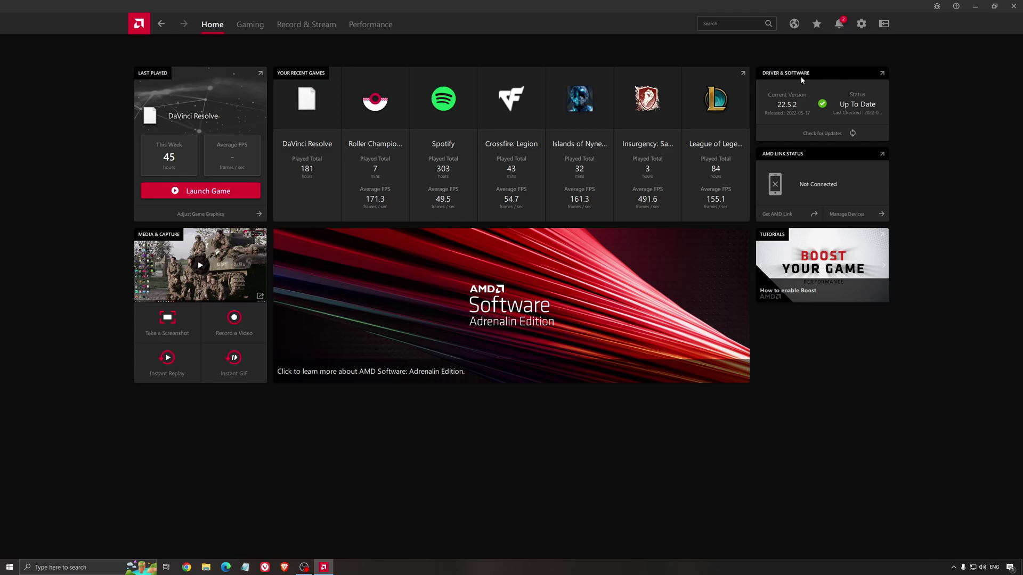
{"action": "left_click", "coordinate": [819, 137]}
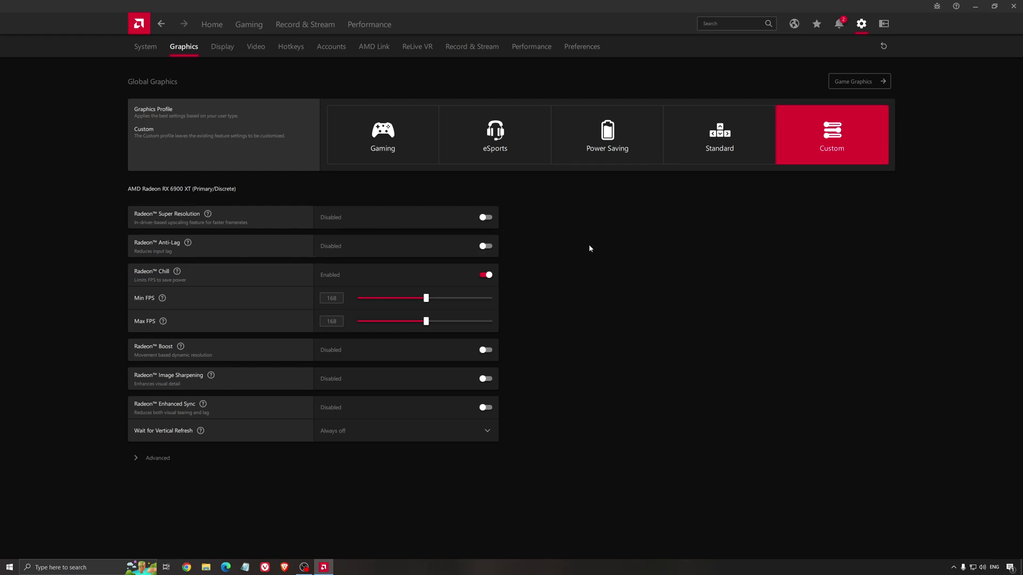
{"action": "left_click", "coordinate": [1013, 6]}
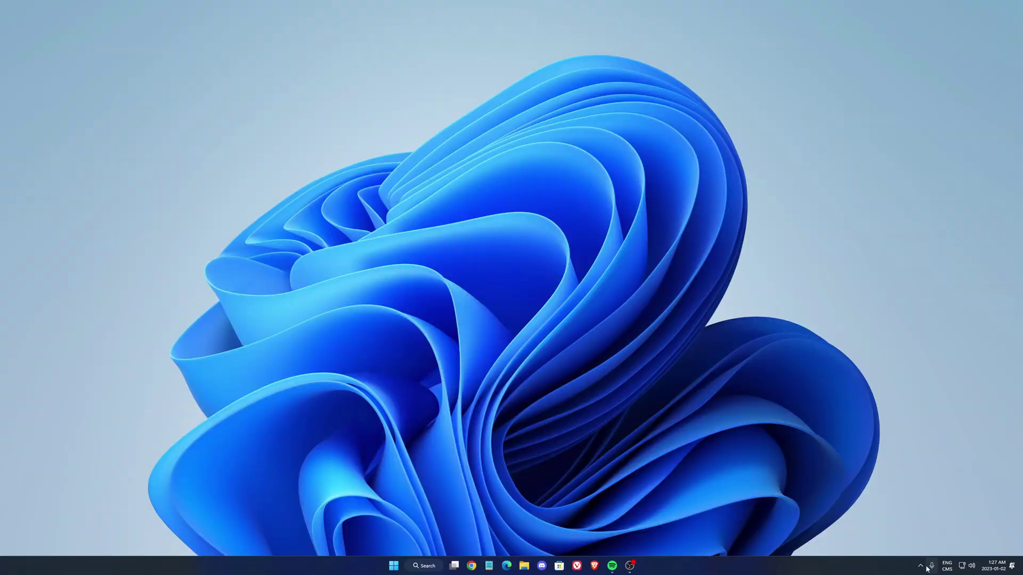
Open NVIDIA Control Panel and review the global 3D settings, including Low Latency Mode and Max Frame Rate.
{"action": "left_click", "coordinate": [920, 566]}
{"action": "left_click", "coordinate": [930, 545]}
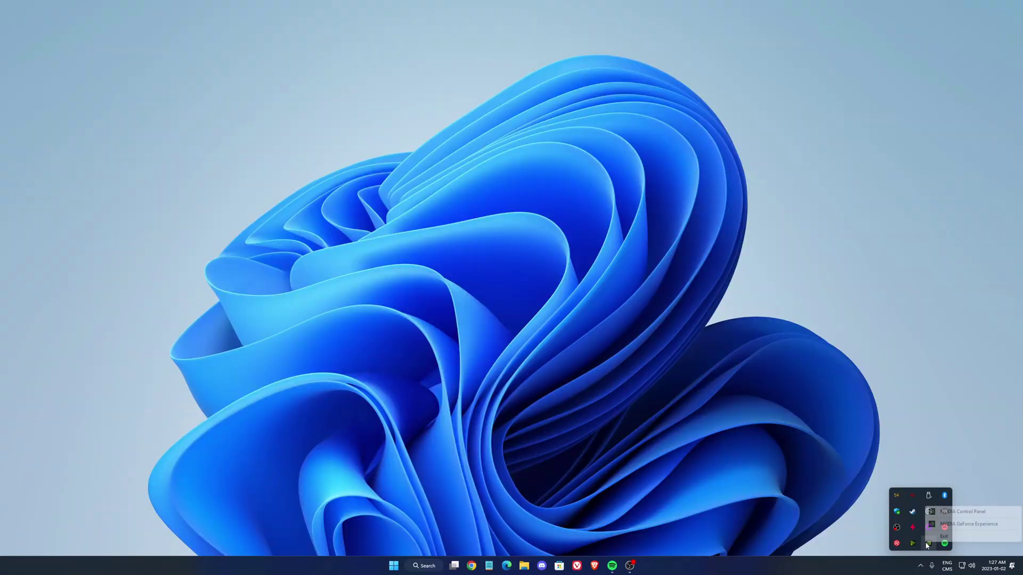
{"action": "left_click", "coordinate": [948, 515]}
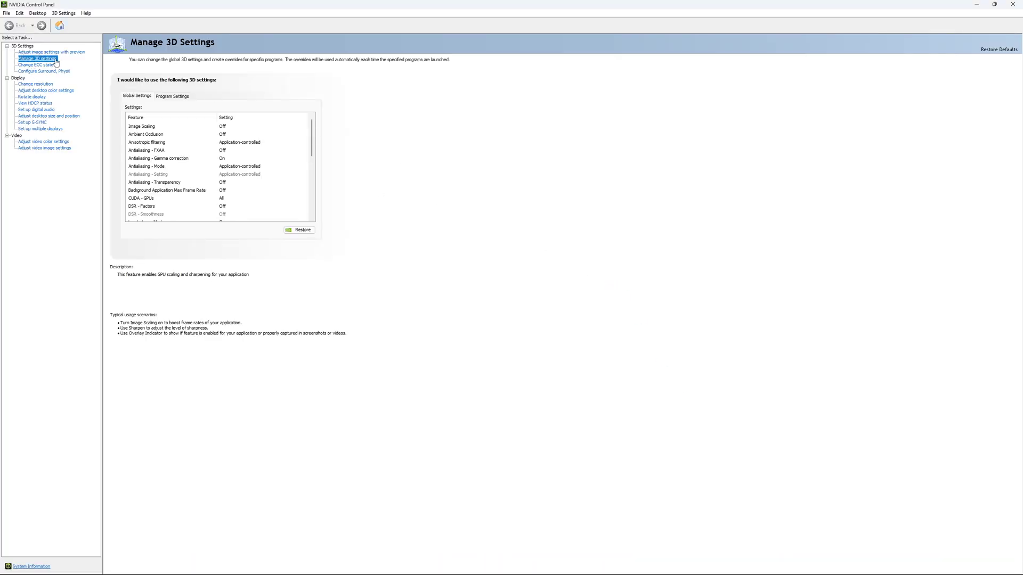
{"action": "left_click_drag", "start_coordinate": [314, 125], "coordinate": [316, 150]}
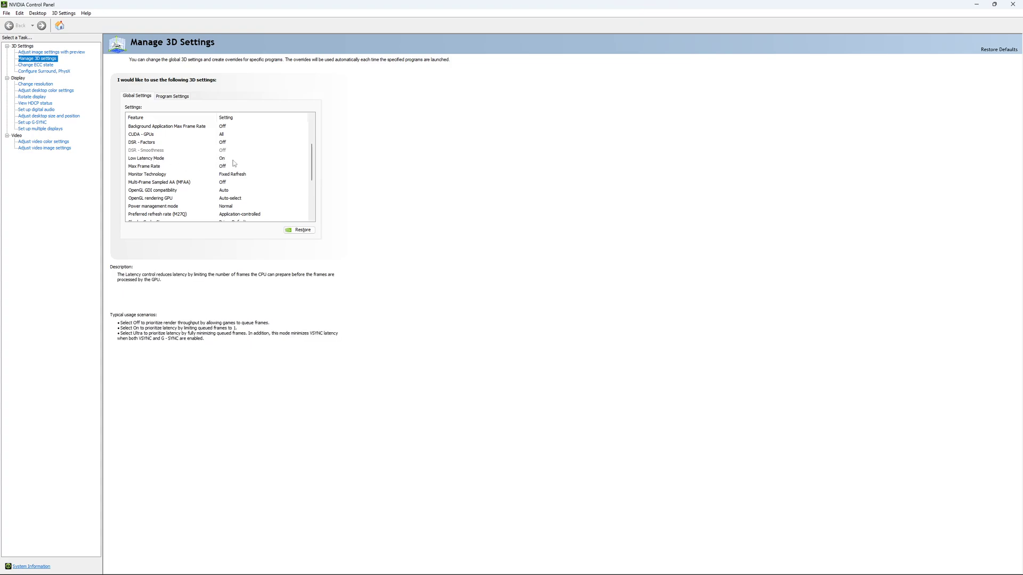
{"action": "scroll", "coordinate": [214, 155], "scroll_direction": "down", "scroll_amount": 1}
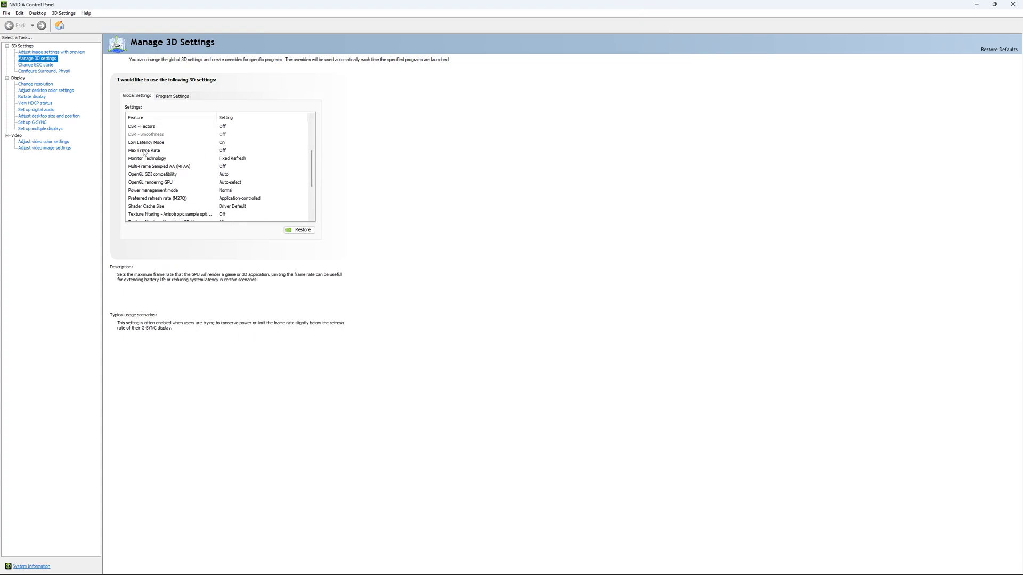
Try a Max Frame Rate limit of 167 FPS, and set Max Frame Rate back to Off.
{"action": "left_click", "coordinate": [217, 152]}
{"action": "left_click", "coordinate": [217, 151]}
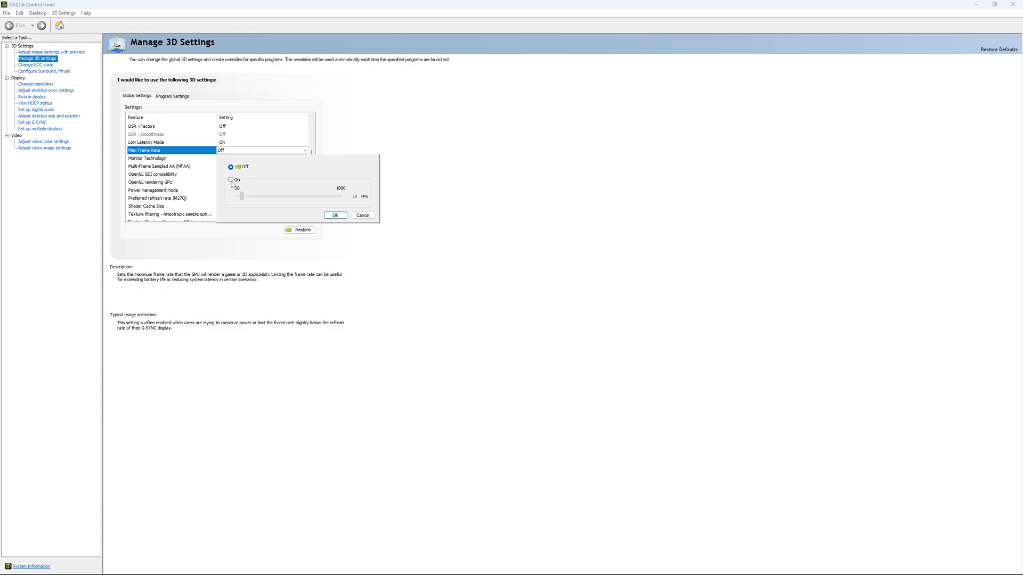
{"action": "left_click", "coordinate": [231, 182]}
{"action": "left_click_drag", "start_coordinate": [242, 196], "coordinate": [254, 202]}
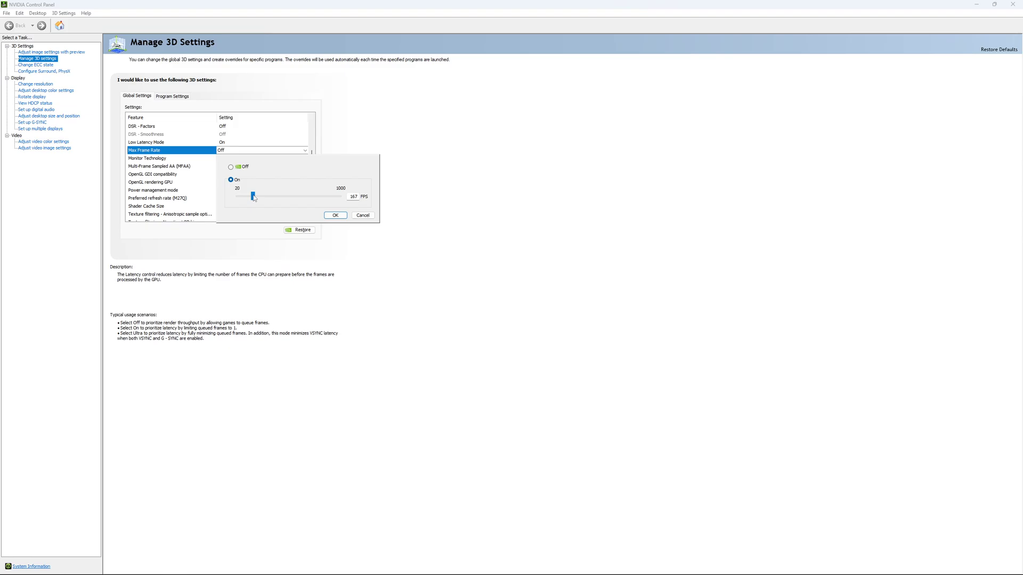
{"action": "left_click", "coordinate": [230, 166]}
{"action": "left_click", "coordinate": [336, 216]}
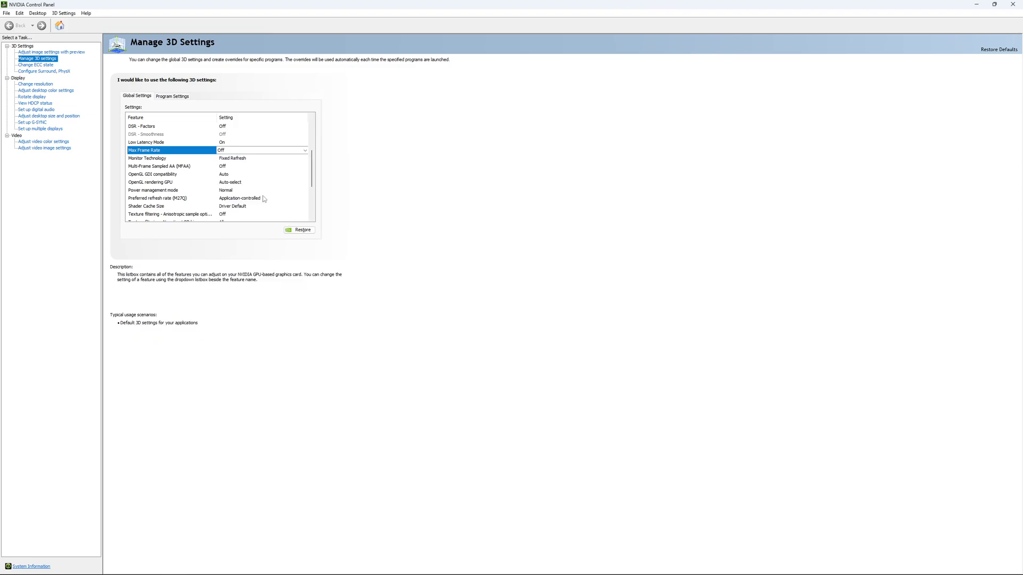
Look through the remaining 3D settings and examine the ECC state option of the NVIDIA GeForce RTX 4090.
{"action": "scroll", "coordinate": [263, 196], "scroll_direction": "down", "scroll_amount": 3}
{"action": "left_click", "coordinate": [47, 66]}
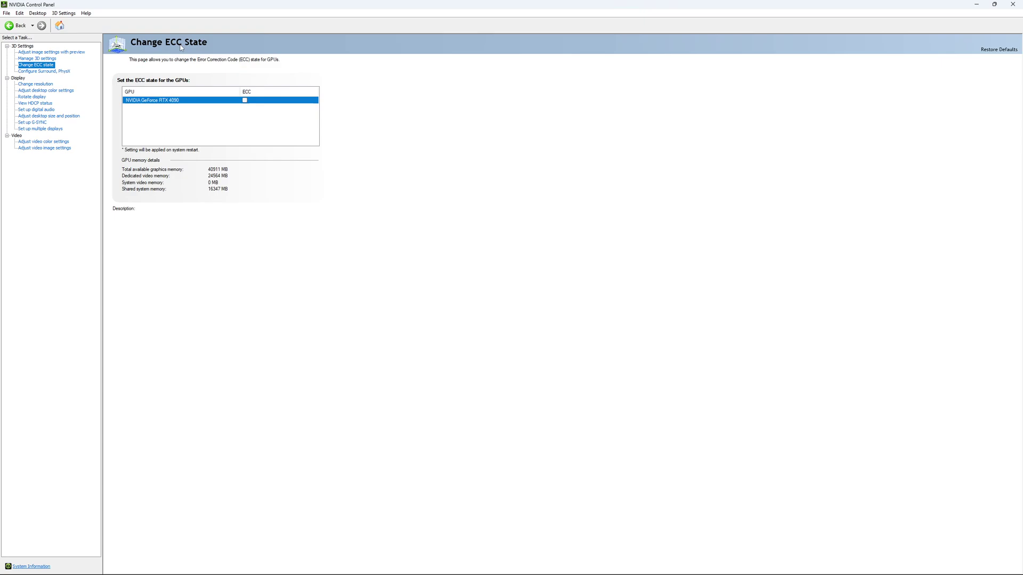
{"action": "left_click", "coordinate": [244, 100]}
Select the 170Hz refresh rate for the M27Q display and check the other available rates.
{"action": "left_click", "coordinate": [29, 84]}
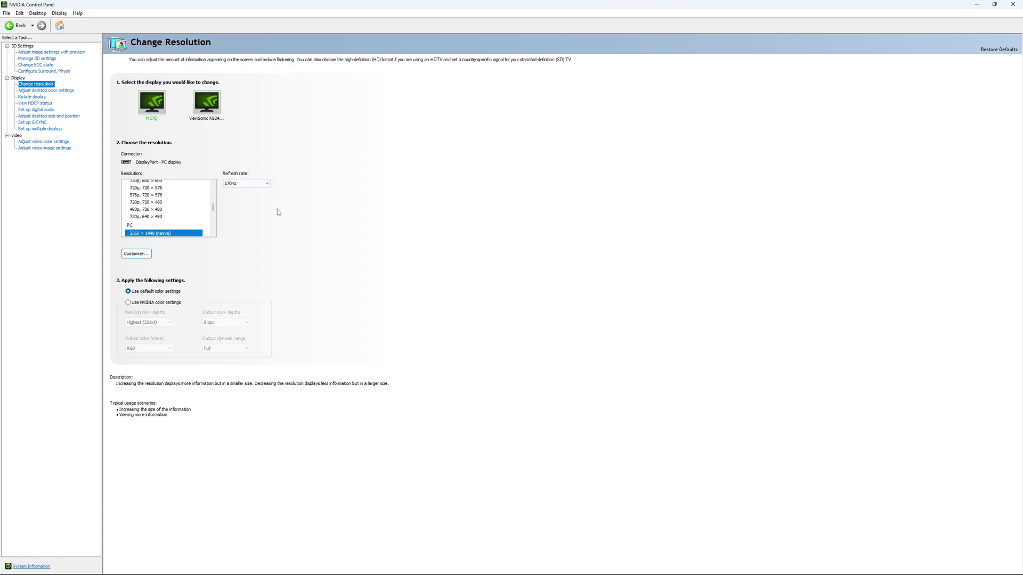
{"action": "left_click", "coordinate": [251, 184]}
{"action": "left_click", "coordinate": [254, 190]}
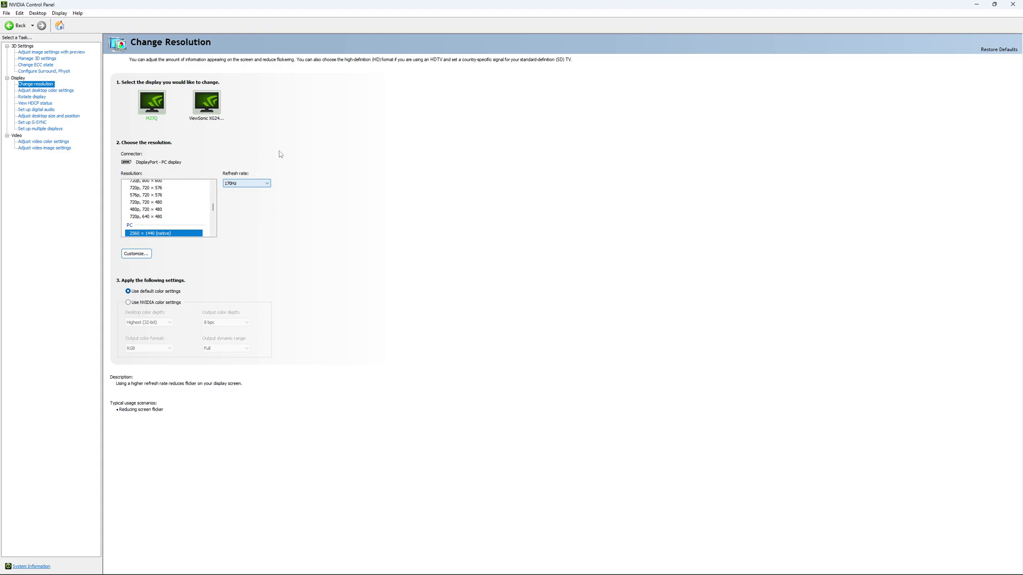
{"action": "left_click", "coordinate": [255, 185]}
{"action": "left_click", "coordinate": [347, 201]}
{"action": "left_click", "coordinate": [252, 183]}
{"action": "left_click", "coordinate": [360, 184]}
Review the G-SYNC setup page and close NVIDIA Control Panel.
{"action": "left_click", "coordinate": [33, 121]}
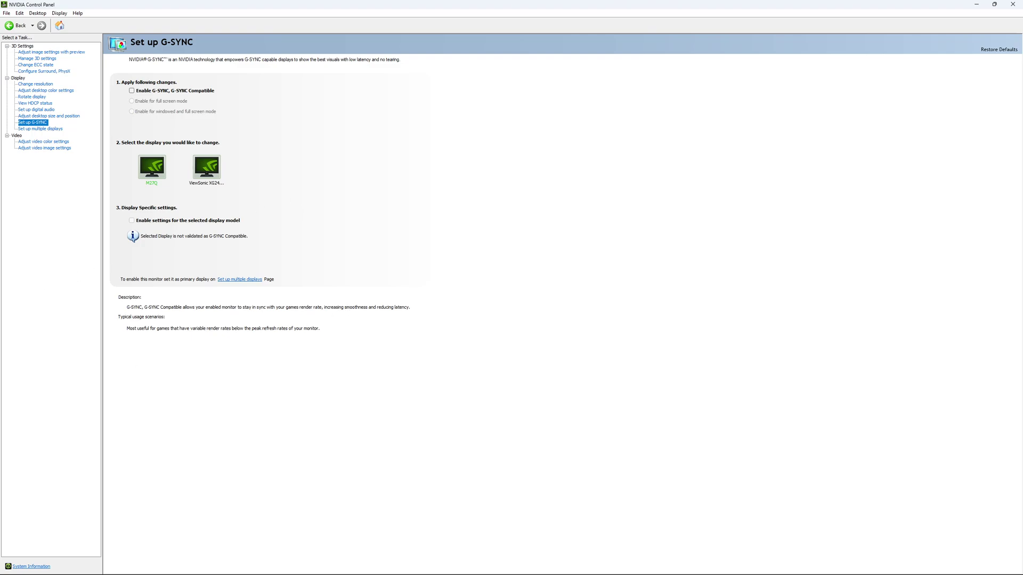
{"action": "key", "text": "alt+F4"}
Open the Windows power plan settings, review the plans under Power Options, and close the window.
{"action": "left_click", "coordinate": [98, 568]}
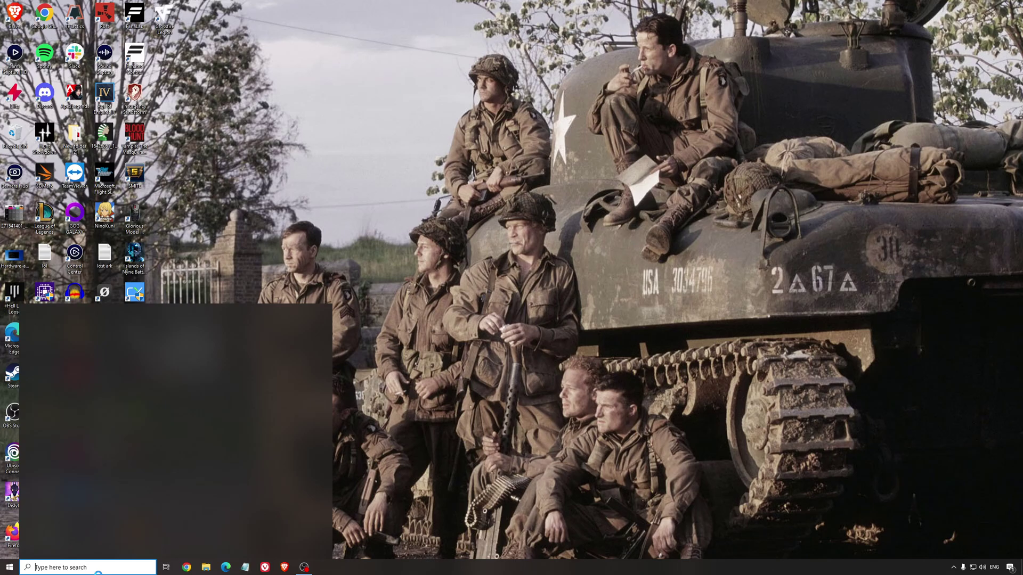
{"action": "type", "text": "edit power plan"}
{"action": "key", "text": "Return"}
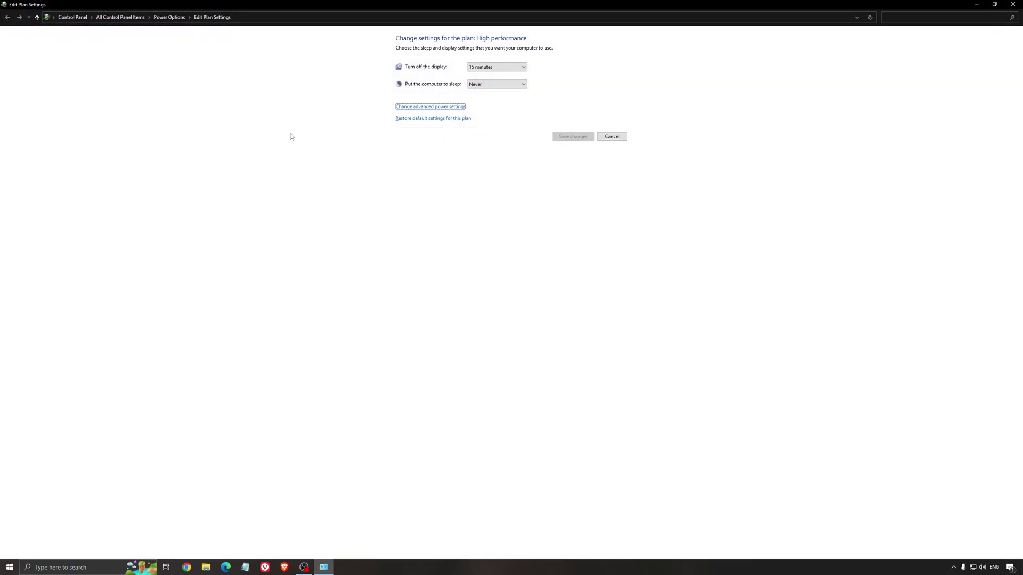
{"action": "left_click", "coordinate": [169, 17]}
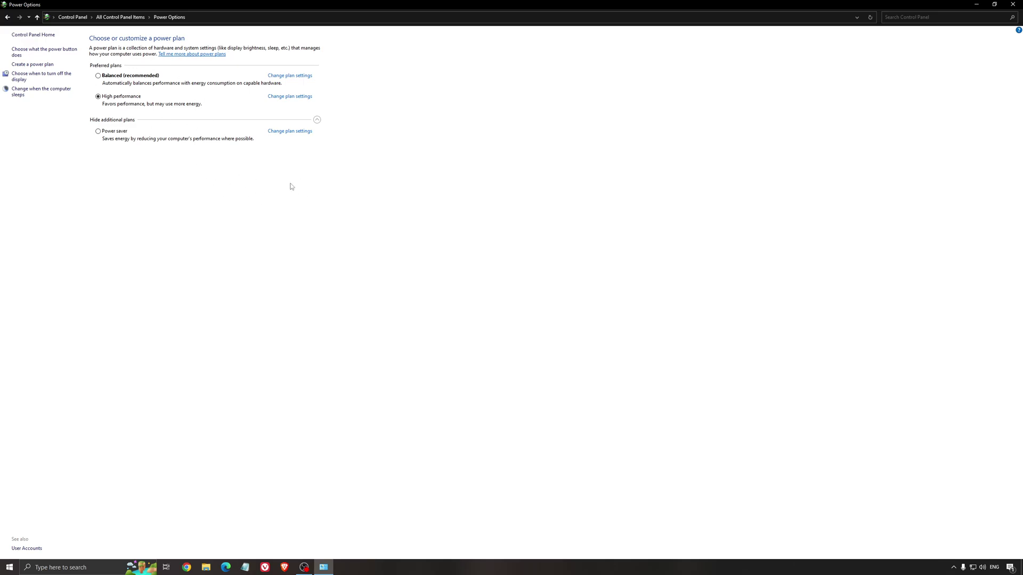
{"action": "left_click", "coordinate": [1012, 4]}
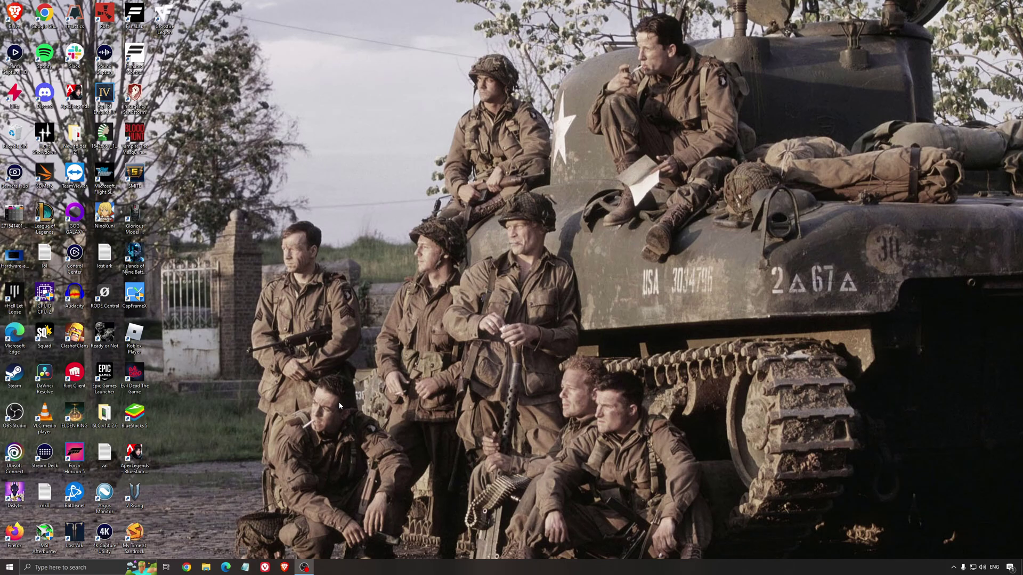
Open Intelligent standby list cleaner, start its standby list monitoring, and minimize the window.
{"action": "double_click", "coordinate": [105, 413]}
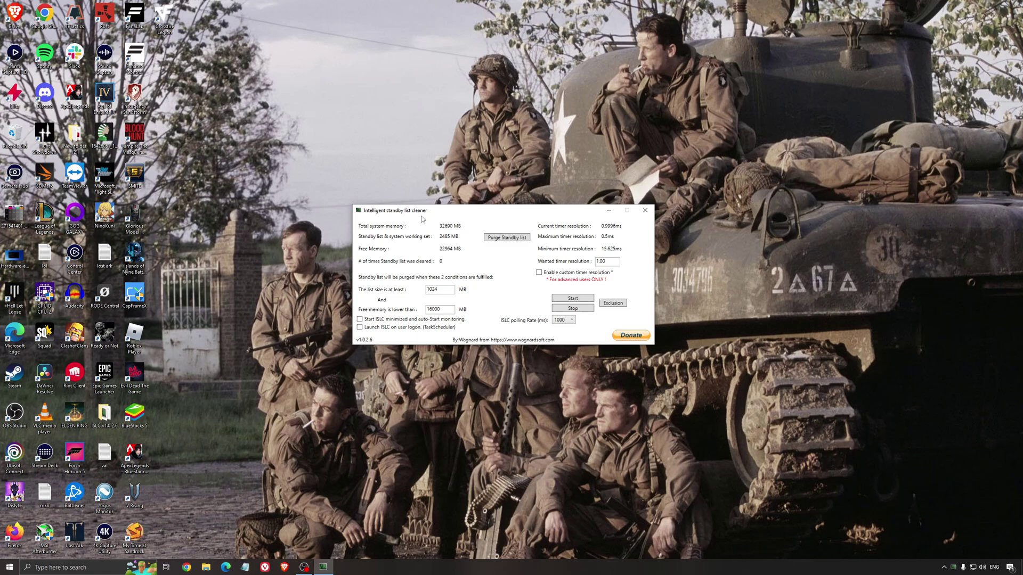
{"action": "left_click_drag", "start_coordinate": [429, 212], "coordinate": [425, 217]}
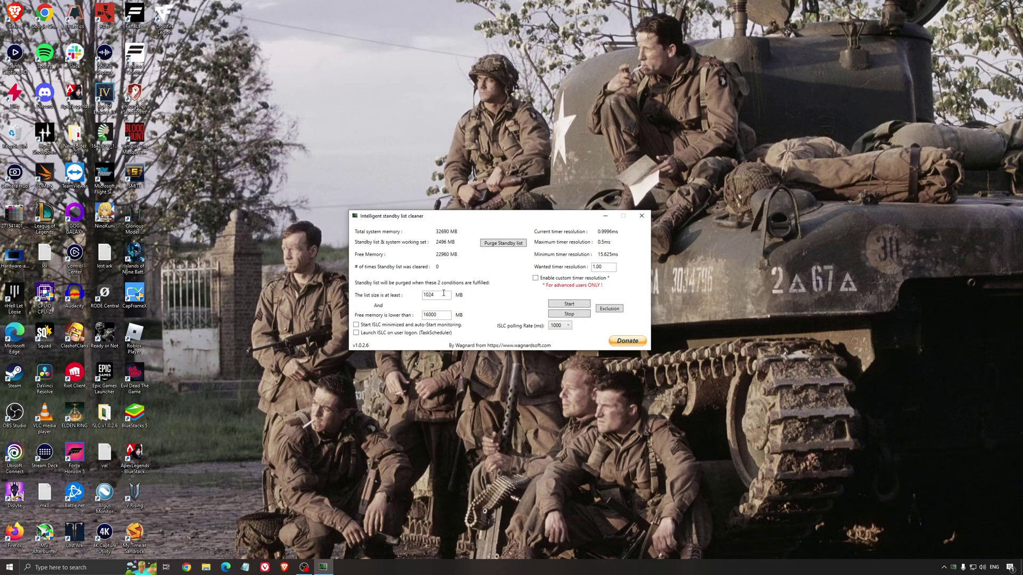
{"action": "double_click", "coordinate": [432, 315]}
{"action": "left_click", "coordinate": [568, 304]}
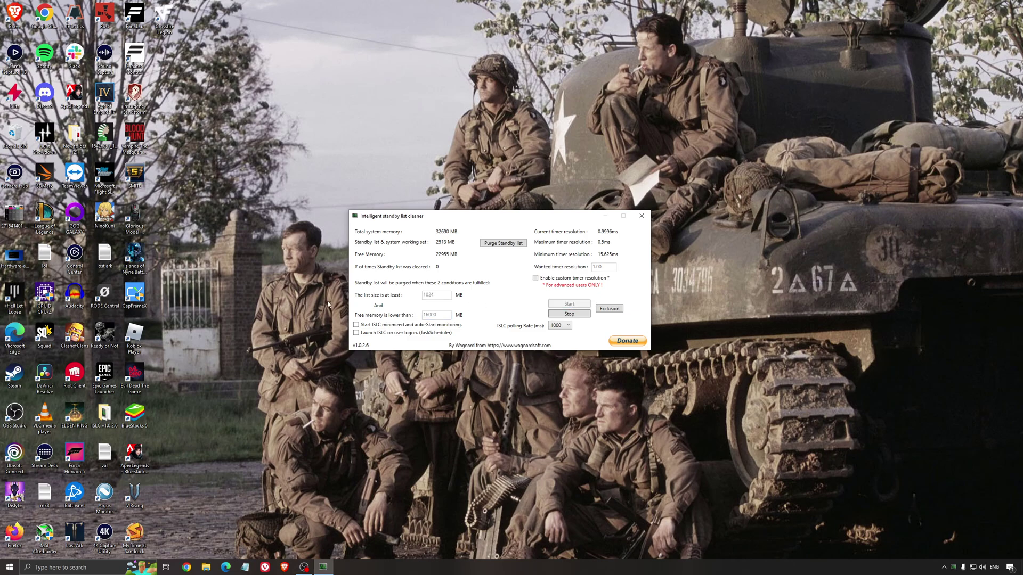
{"action": "left_click_drag", "start_coordinate": [542, 216], "coordinate": [576, 216]}
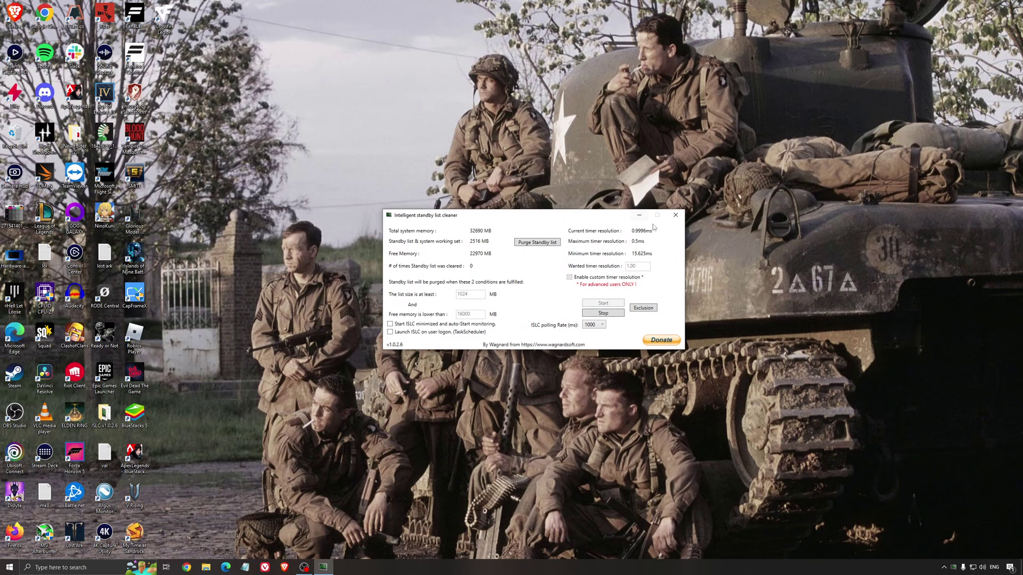
{"action": "left_click", "coordinate": [640, 216]}
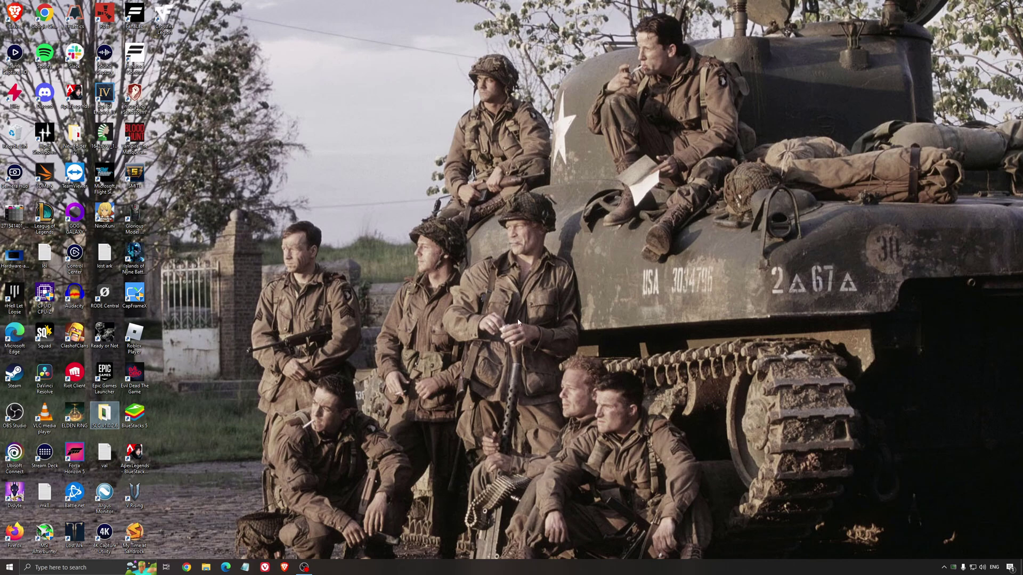
Examine the game's graphics settings, from Display Mode and FPS through the shadow, effects, shading, character and environment quality options.
{"action": "left_click", "coordinate": [495, 294]}
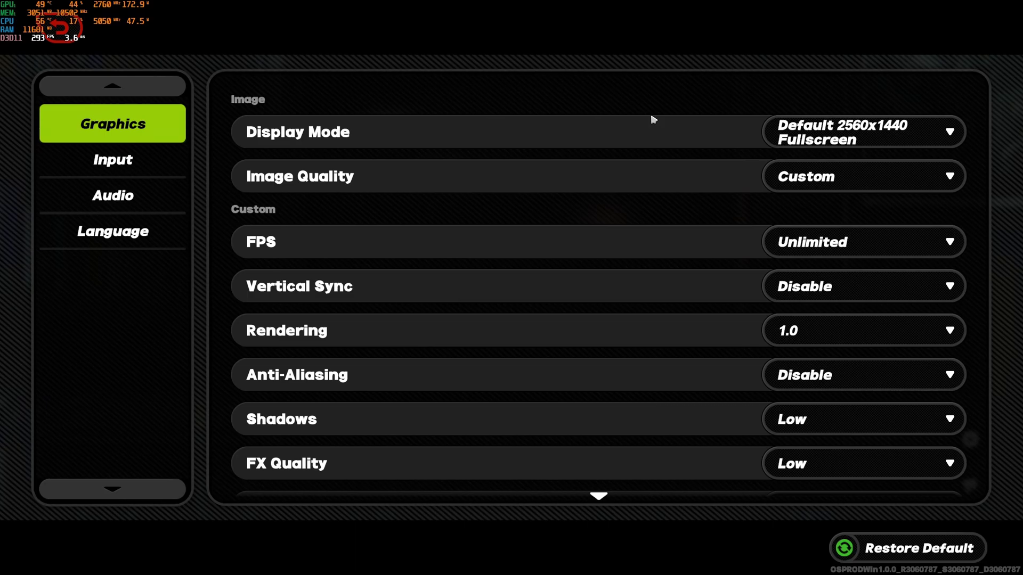
{"action": "scroll", "coordinate": [557, 159], "scroll_direction": "down", "scroll_amount": 1}
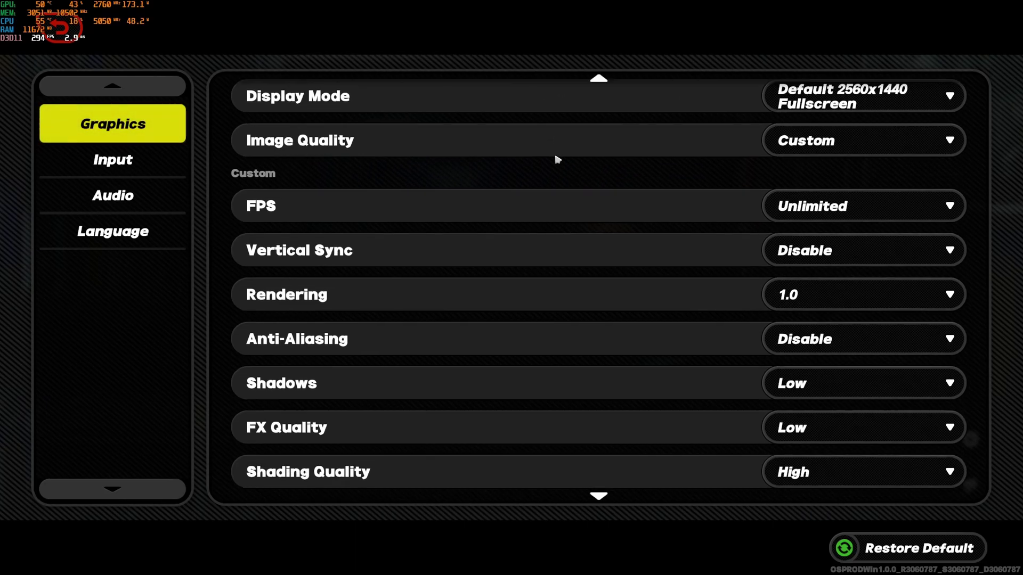
{"action": "scroll", "coordinate": [575, 181], "scroll_direction": "down", "scroll_amount": 2}
{"action": "scroll", "coordinate": [607, 197], "scroll_direction": "up", "scroll_amount": 3}
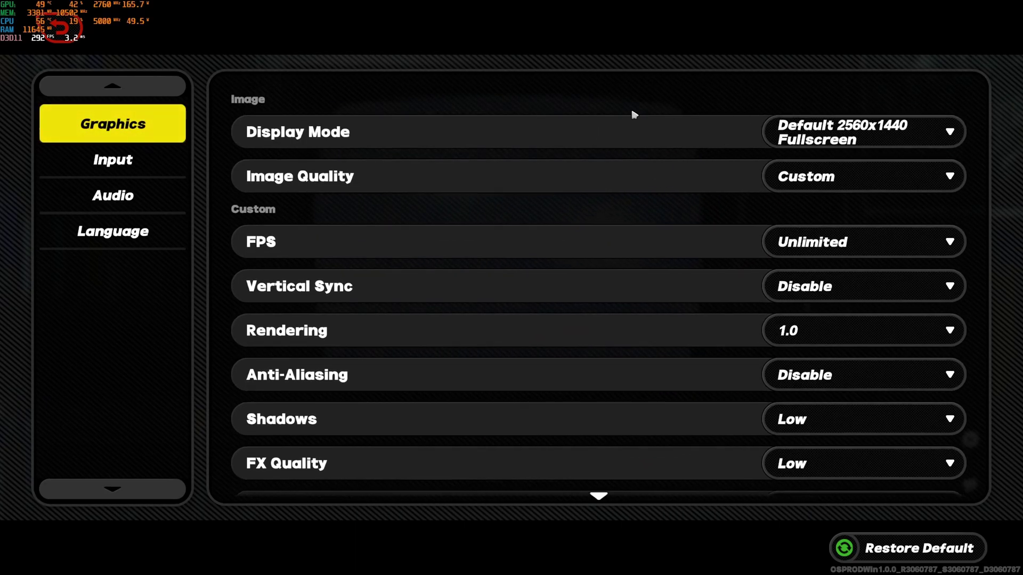
{"action": "scroll", "coordinate": [566, 192], "scroll_direction": "down", "scroll_amount": 5}
{"action": "scroll", "coordinate": [532, 341], "scroll_direction": "up", "scroll_amount": 2}
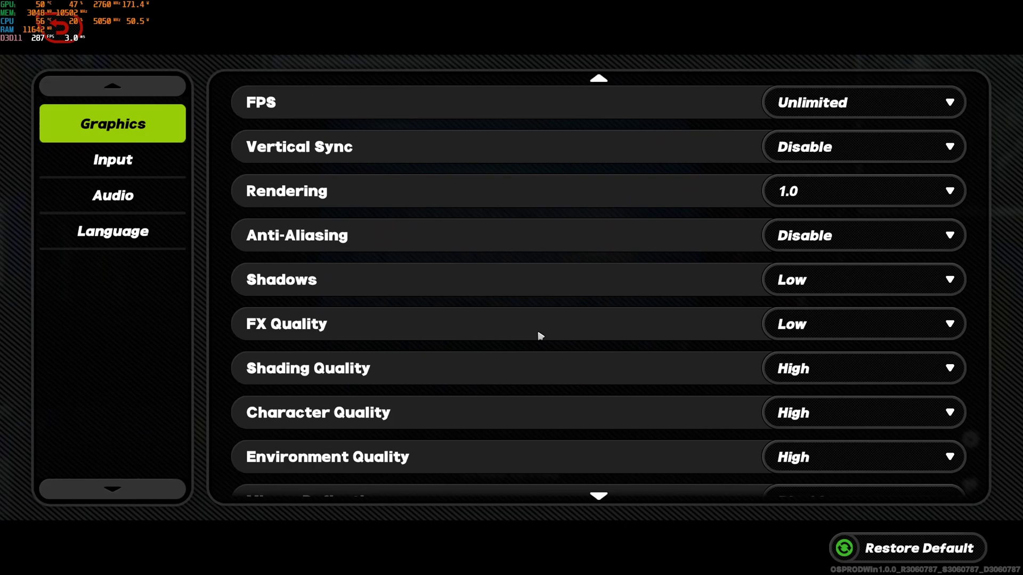
Review the Display Mode and Image Quality settings, and inspect the available FPS limit options without changing the selection.
{"action": "scroll", "coordinate": [539, 336], "scroll_direction": "up", "scroll_amount": 3}
{"action": "scroll", "coordinate": [480, 229], "scroll_direction": "up", "scroll_amount": 1}
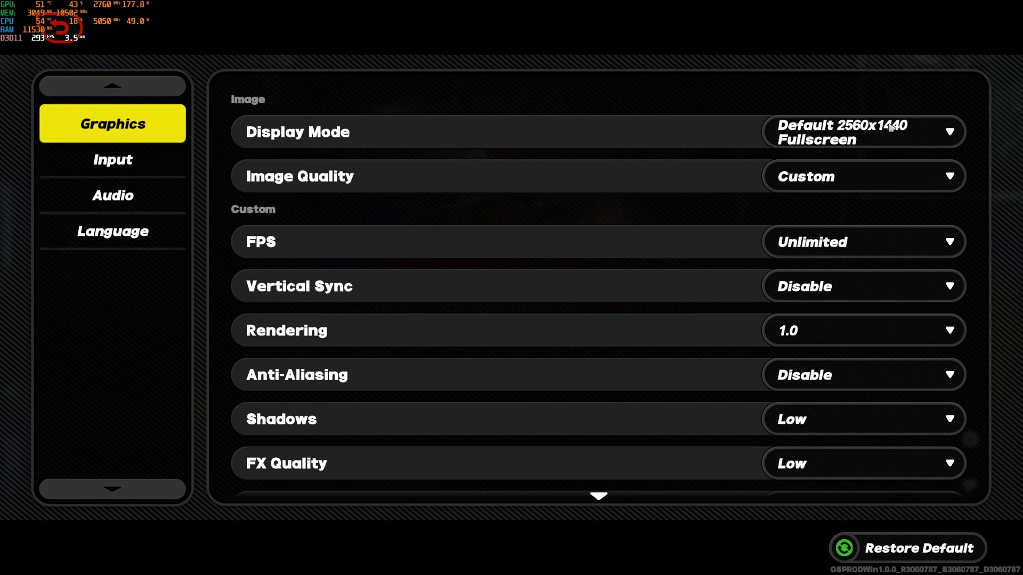
{"action": "scroll", "coordinate": [589, 200], "scroll_direction": "down", "scroll_amount": 1}
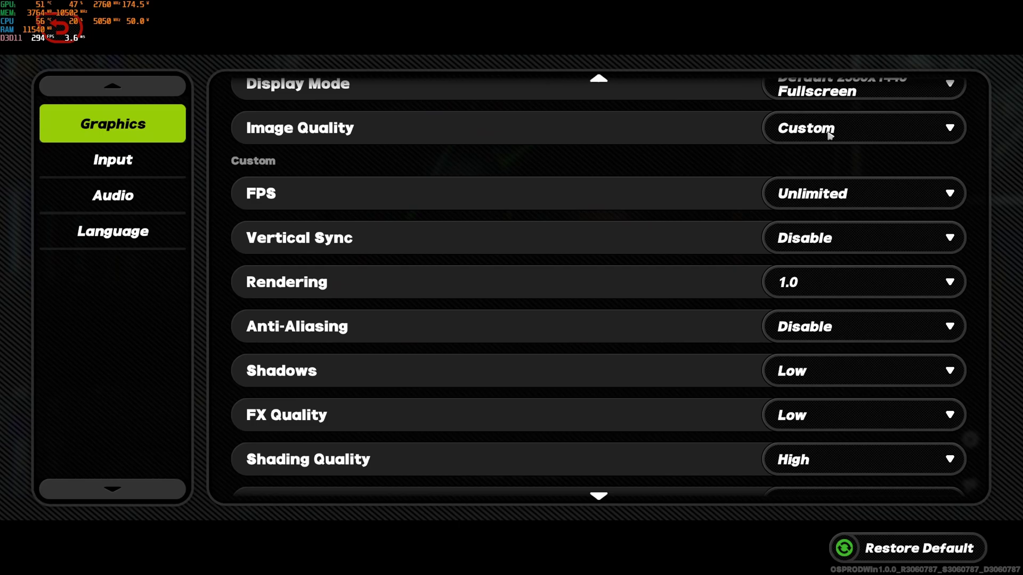
{"action": "scroll", "coordinate": [410, 322], "scroll_direction": "down", "scroll_amount": 1}
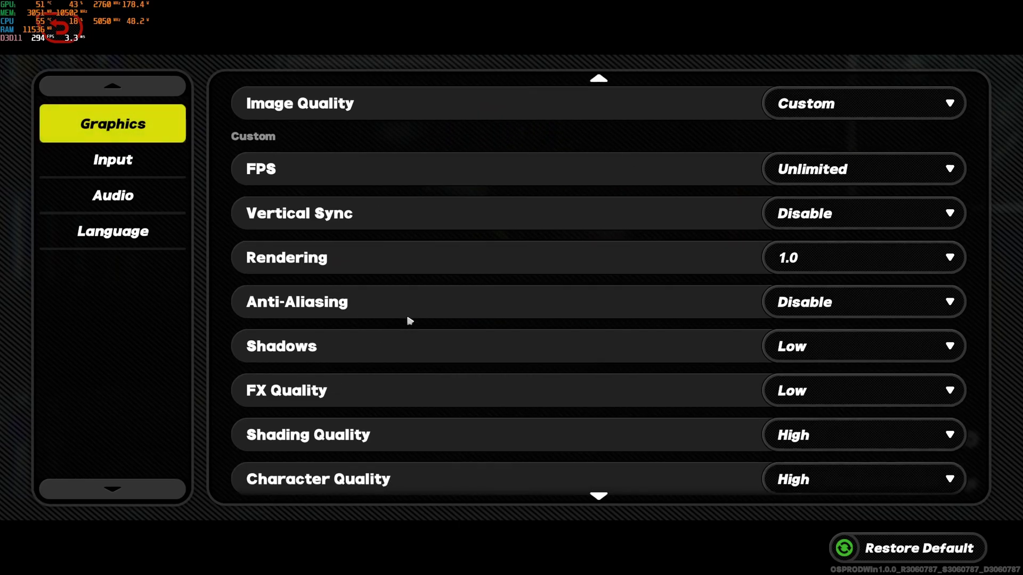
{"action": "scroll", "coordinate": [426, 290], "scroll_direction": "down", "scroll_amount": 1}
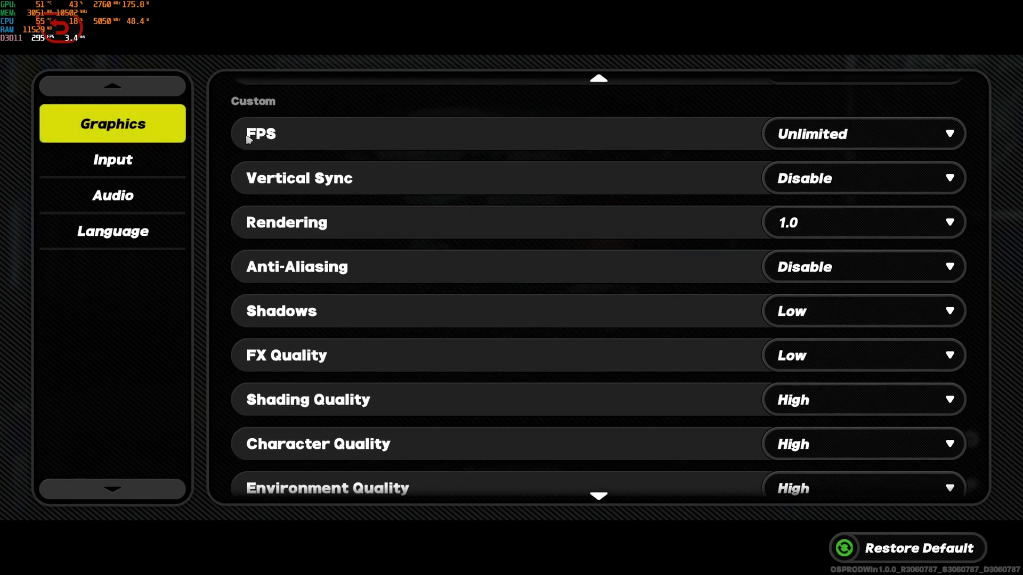
{"action": "left_click", "coordinate": [810, 136]}
{"action": "left_click", "coordinate": [759, 167]}
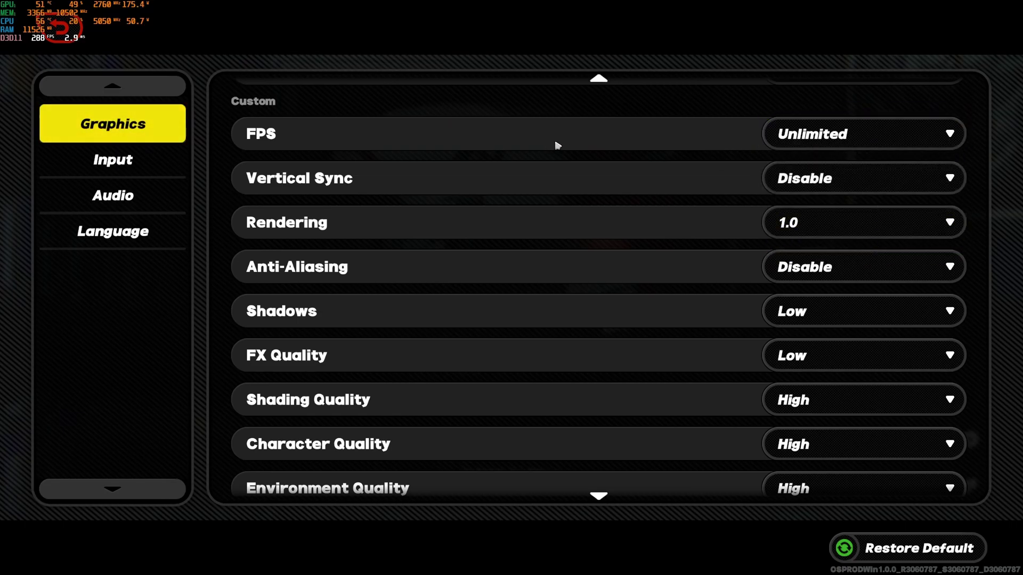
{"action": "left_click", "coordinate": [850, 149]}
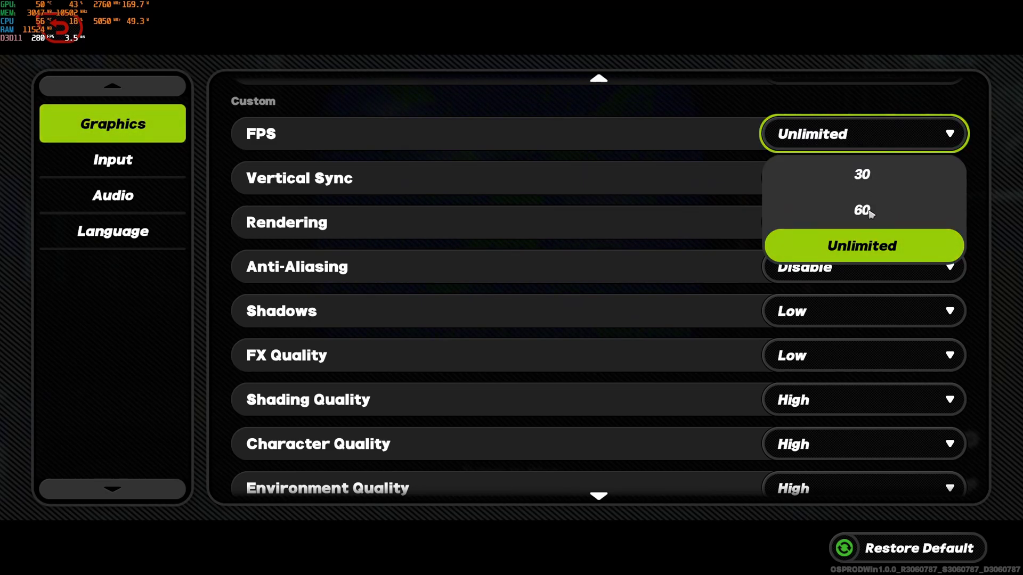
{"action": "left_click", "coordinate": [639, 156]}
Check the Vertical Sync setting and inspect the Rendering and Anti-Aliasing options, keeping Rendering at 1.0 and Anti-Aliasing on Disable.
{"action": "scroll", "coordinate": [642, 156], "scroll_direction": "down", "scroll_amount": 1}
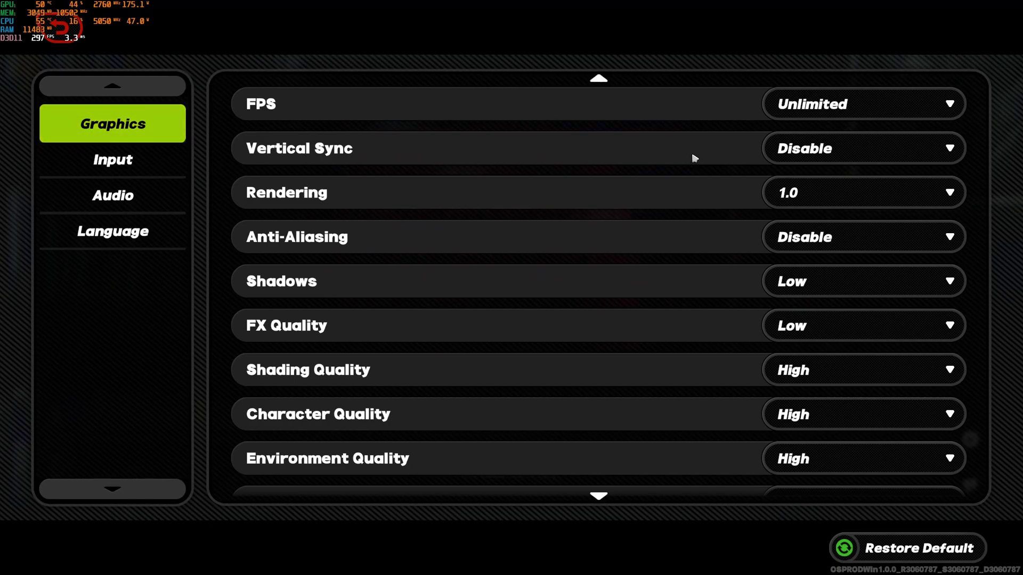
{"action": "scroll", "coordinate": [568, 169], "scroll_direction": "down", "scroll_amount": 1}
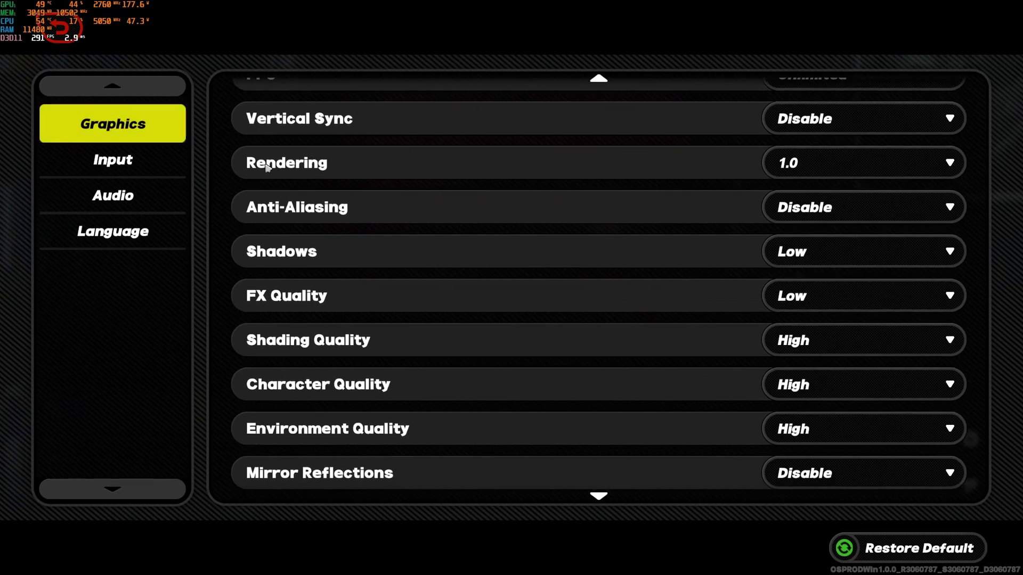
{"action": "left_click", "coordinate": [845, 170]}
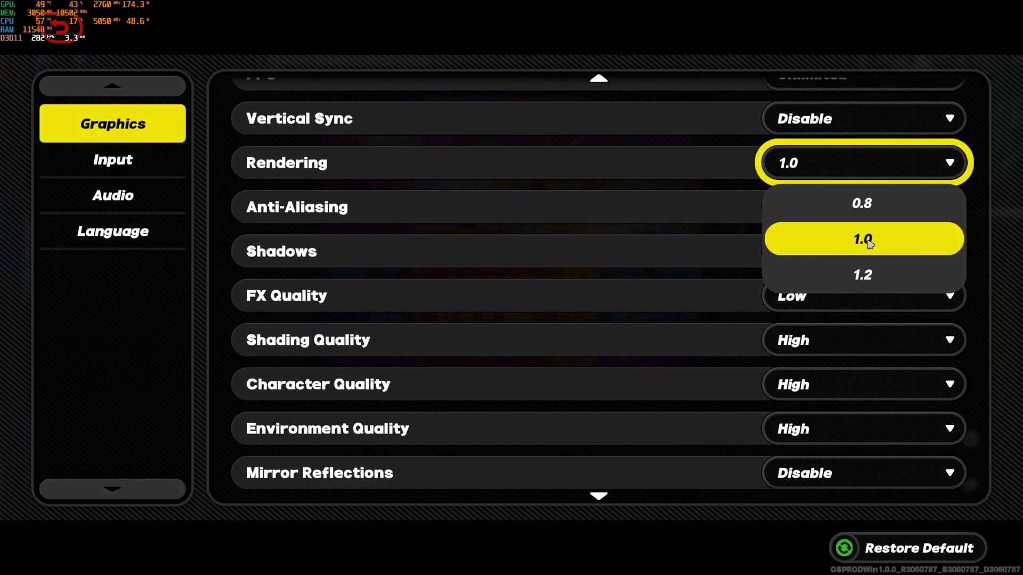
{"action": "left_click", "coordinate": [982, 219]}
{"action": "scroll", "coordinate": [564, 254], "scroll_direction": "down", "scroll_amount": 3}
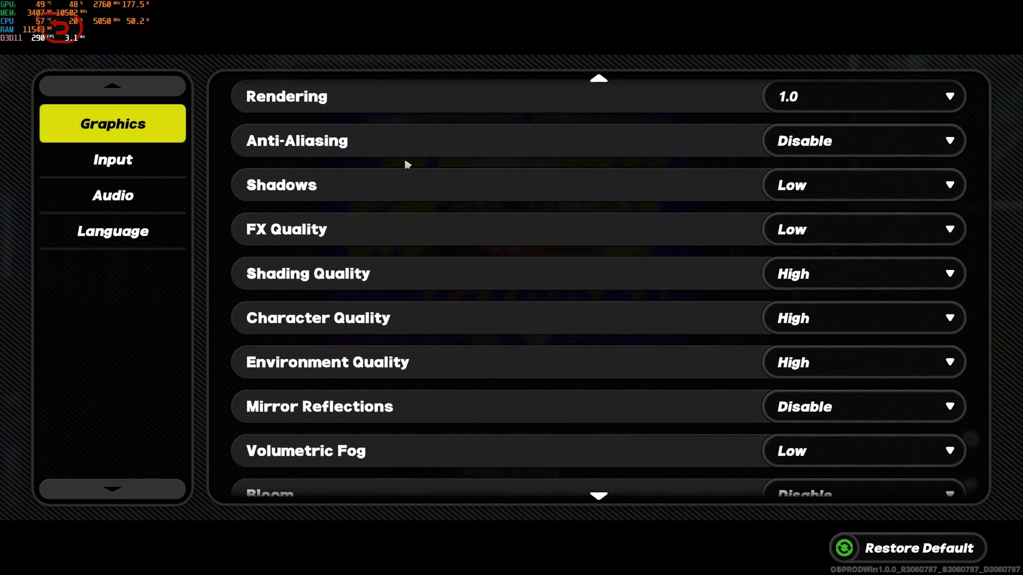
{"action": "left_click", "coordinate": [834, 142]}
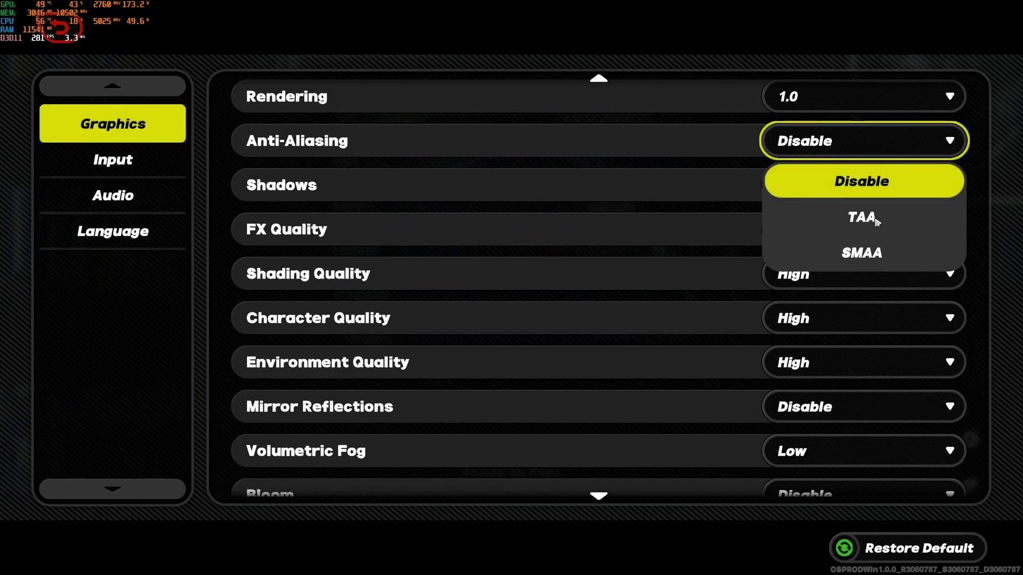
{"action": "left_click", "coordinate": [850, 184]}
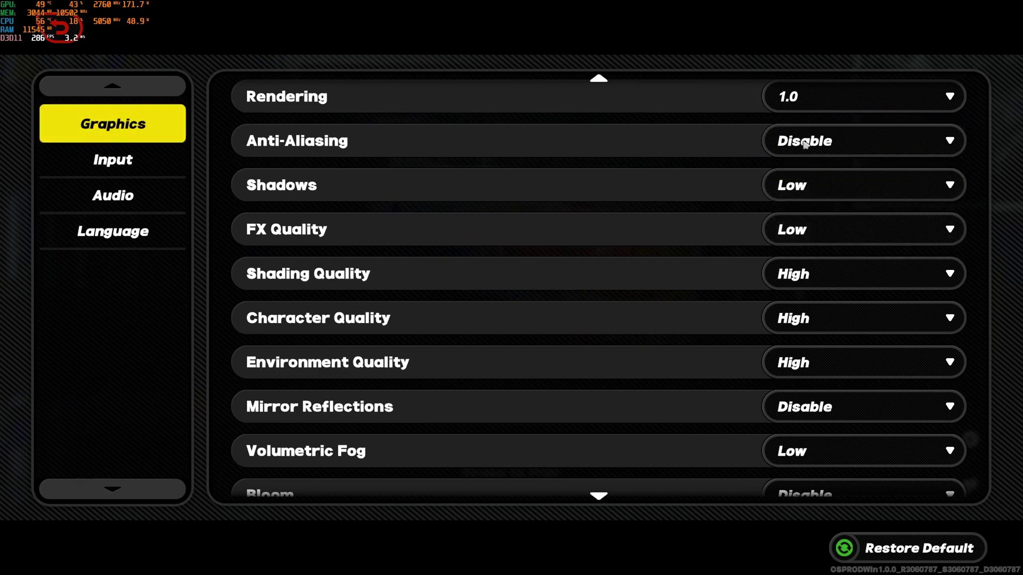
Inspect the quality levels offered for Shadows and FX Quality, keeping both on Low.
{"action": "scroll", "coordinate": [653, 171], "scroll_direction": "down", "scroll_amount": 1}
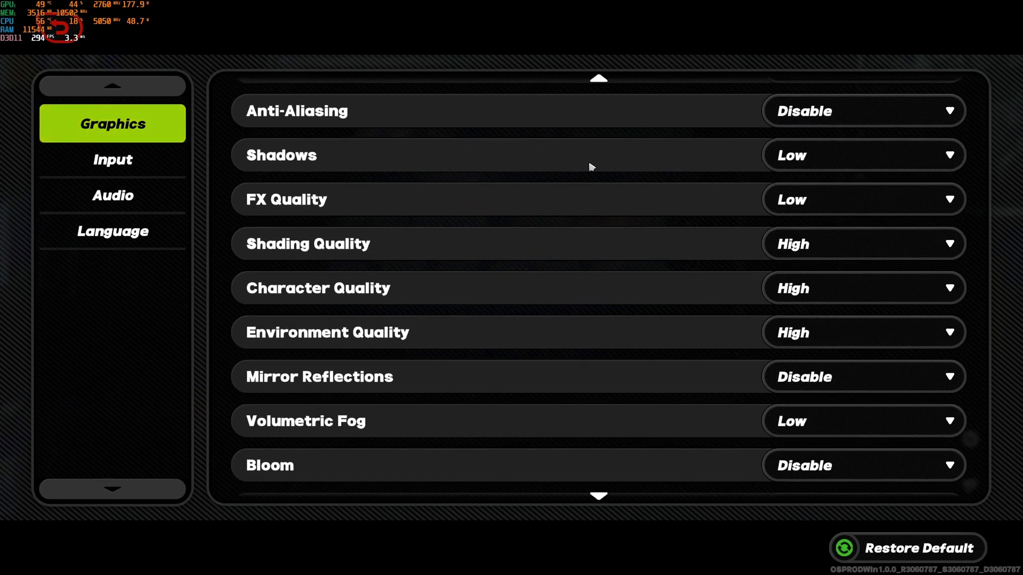
{"action": "left_click", "coordinate": [792, 167]}
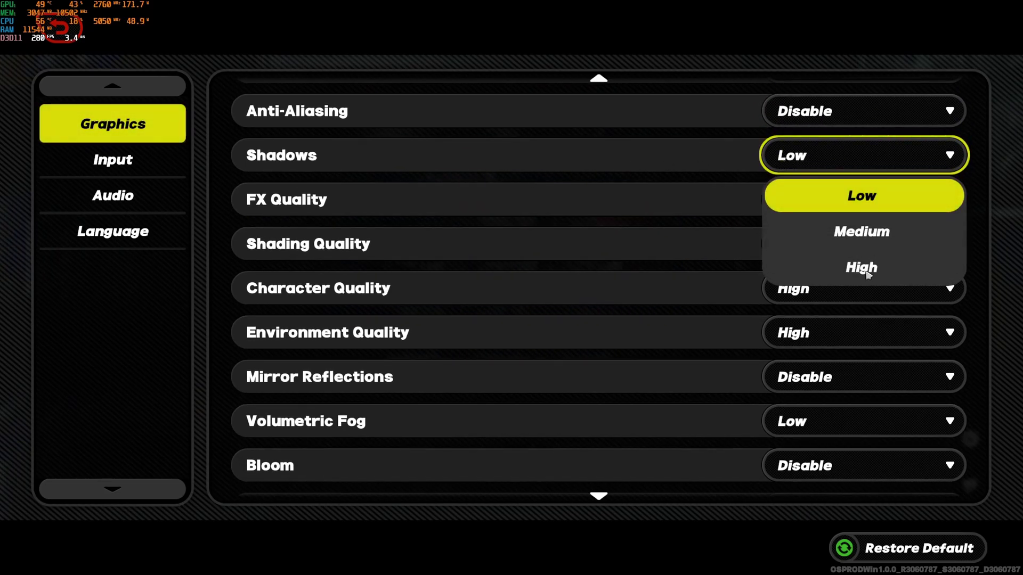
{"action": "left_click", "coordinate": [987, 193]}
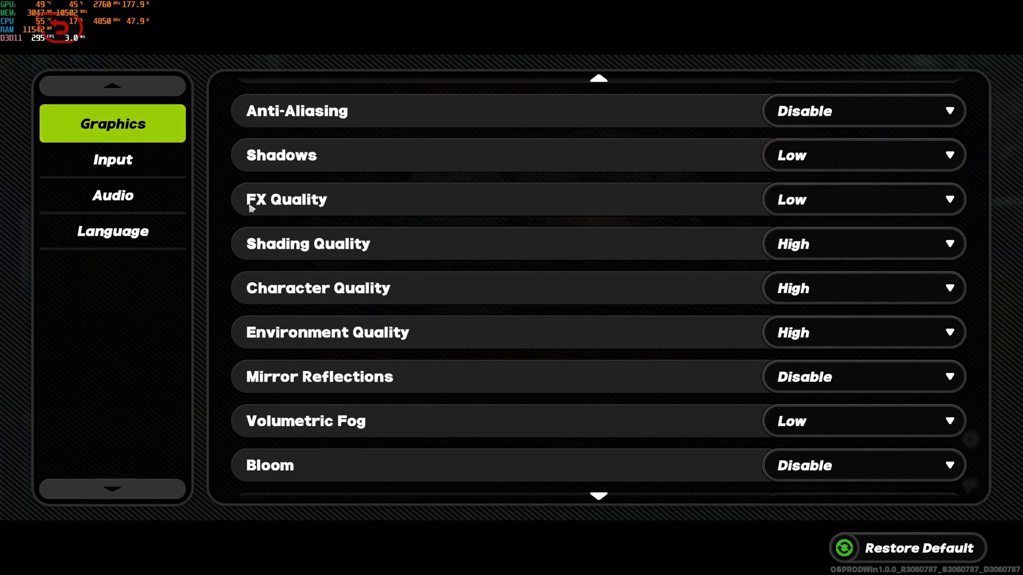
{"action": "scroll", "coordinate": [297, 176], "scroll_direction": "down", "scroll_amount": 1}
{"action": "left_click", "coordinate": [808, 178]}
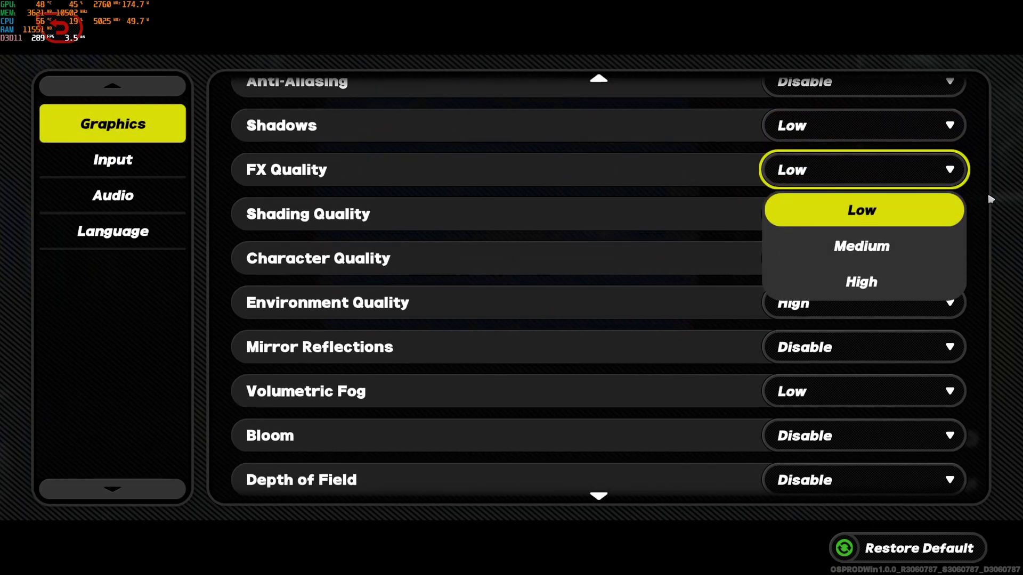
{"action": "left_click", "coordinate": [844, 179]}
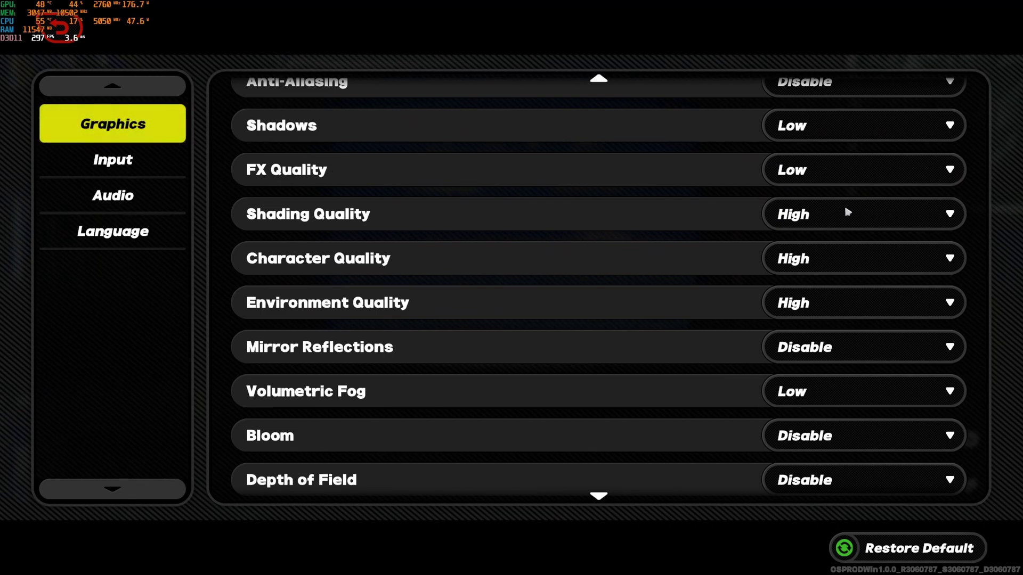
{"action": "left_click", "coordinate": [815, 184]}
{"action": "left_click", "coordinate": [804, 207]}
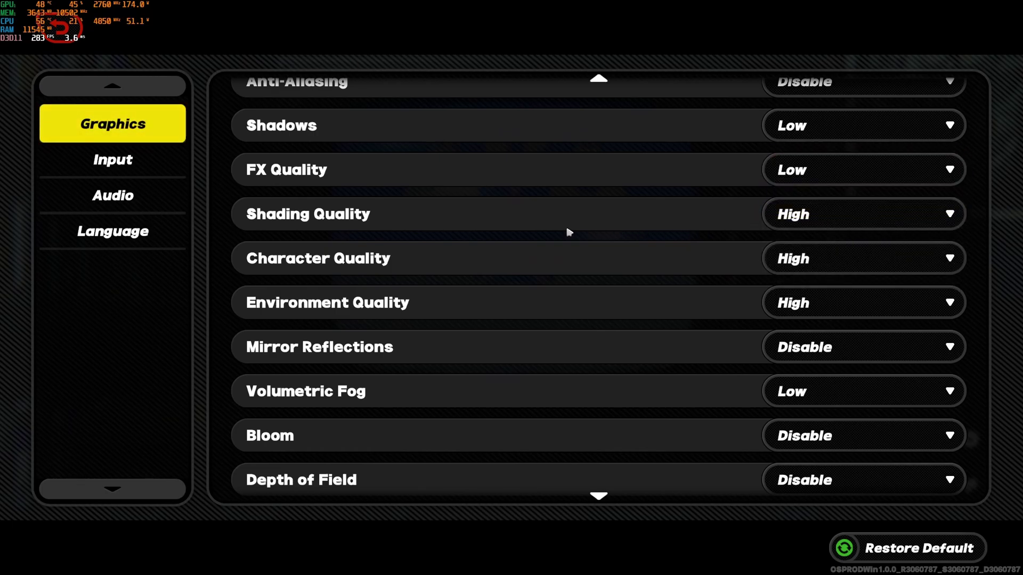
Inspect the options for Shading Quality, Character Quality and Environment Quality, keeping all three on High.
{"action": "scroll", "coordinate": [470, 288], "scroll_direction": "down", "scroll_amount": 1}
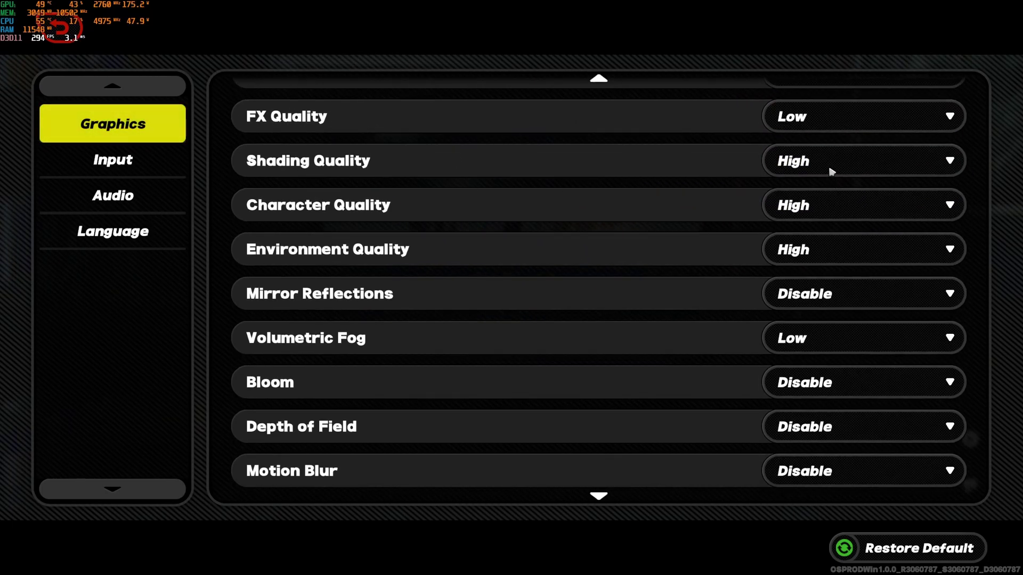
{"action": "left_click", "coordinate": [787, 173]}
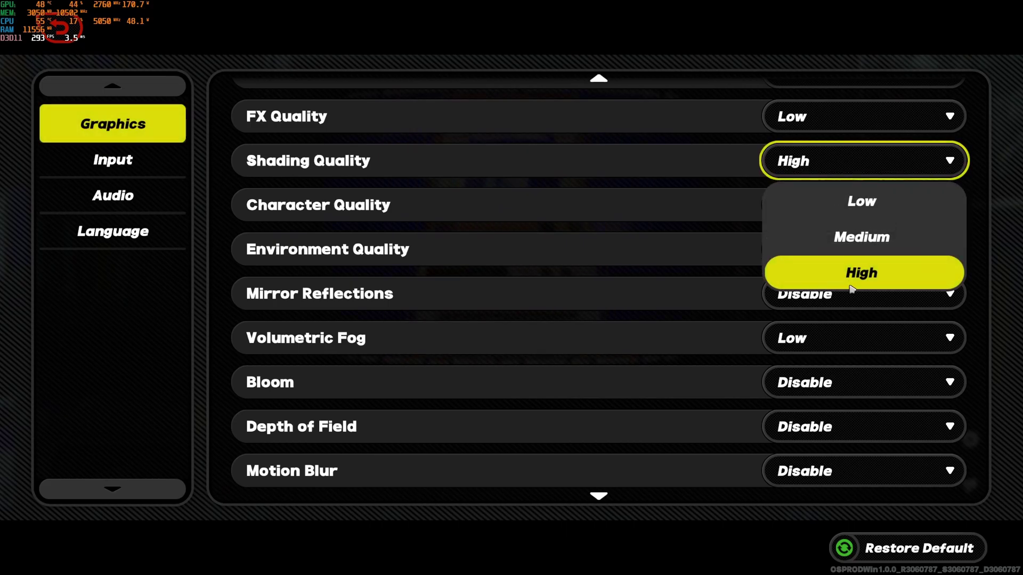
{"action": "left_click", "coordinate": [972, 203]}
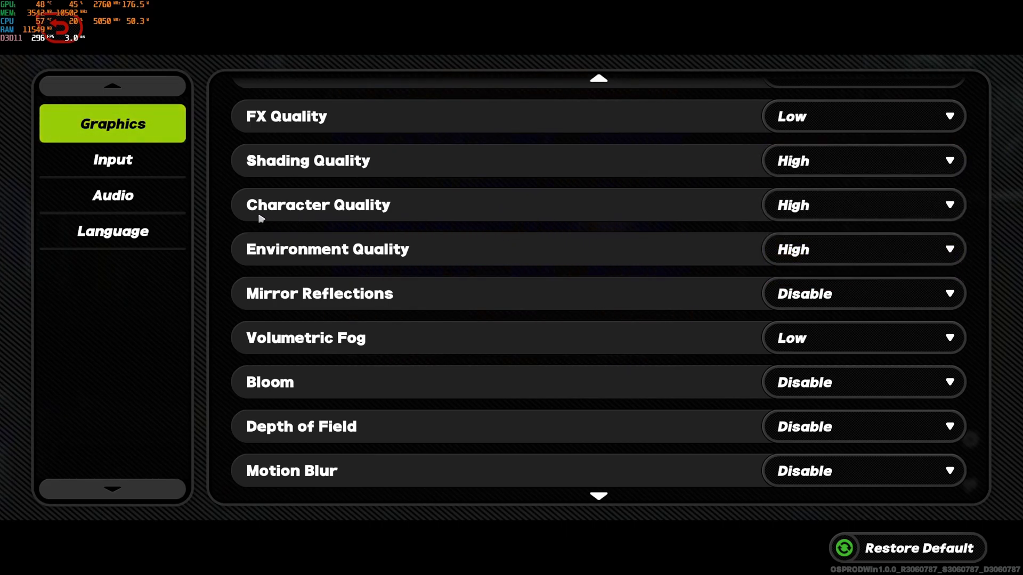
{"action": "left_click", "coordinate": [834, 204]}
{"action": "left_click", "coordinate": [835, 204]}
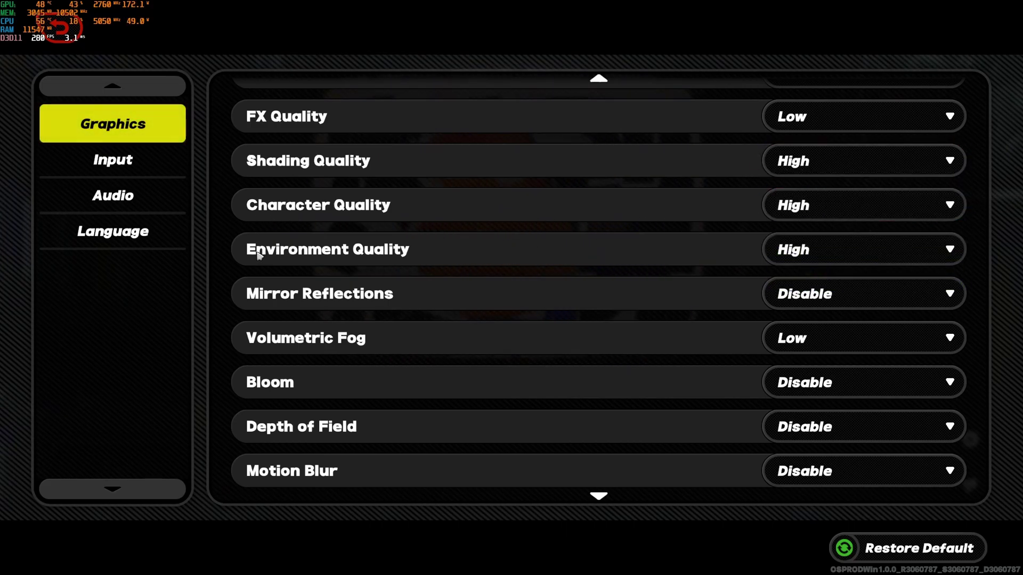
{"action": "left_click", "coordinate": [831, 253]}
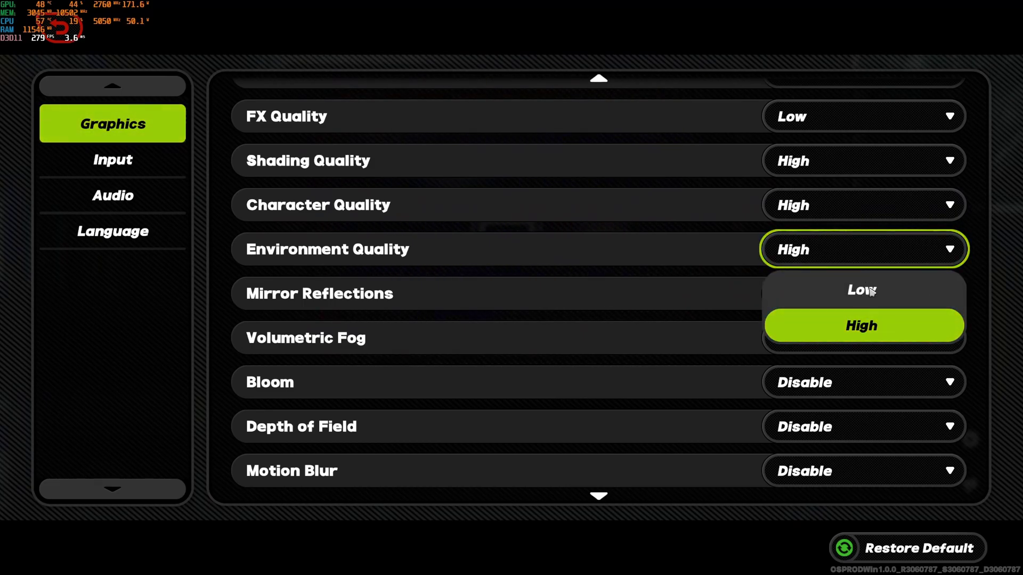
{"action": "left_click", "coordinate": [831, 322]}
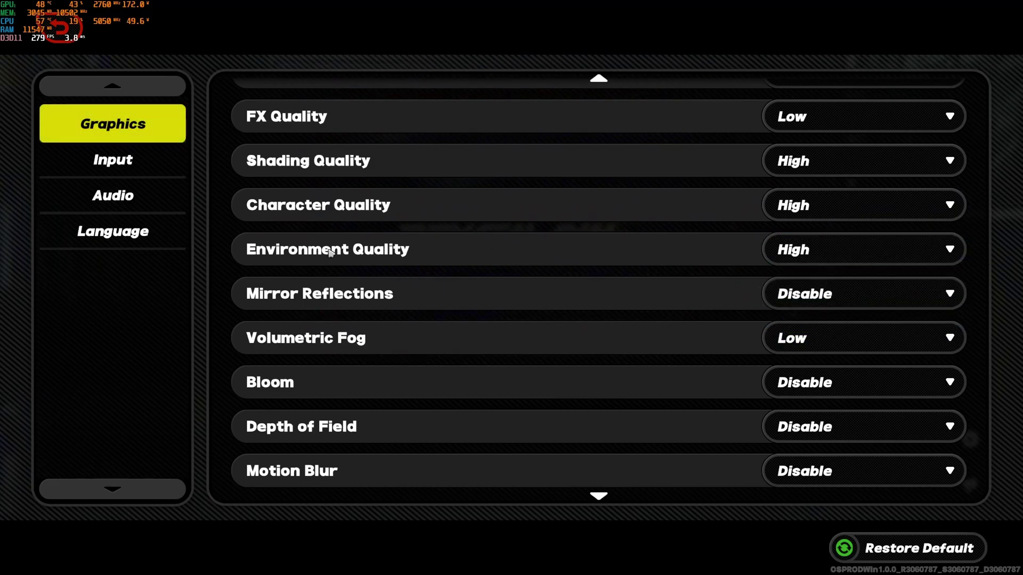
Inspect the Mirror Reflections and Volumetric Fog options without changing them, and review the remaining effects down to Color Filter Strength.
{"action": "scroll", "coordinate": [389, 318], "scroll_direction": "down", "scroll_amount": 1}
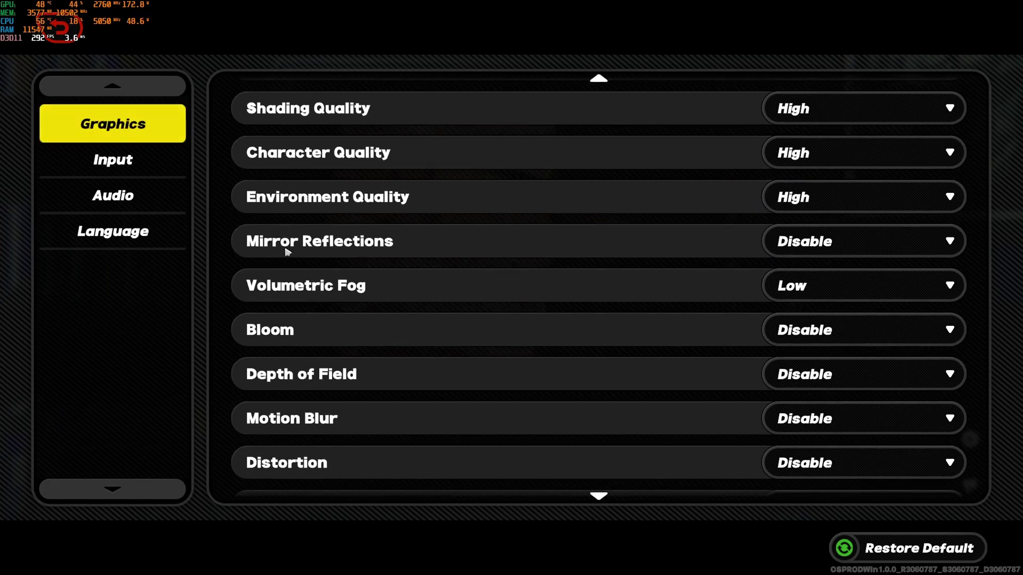
{"action": "left_click", "coordinate": [845, 243]}
{"action": "left_click", "coordinate": [860, 278]}
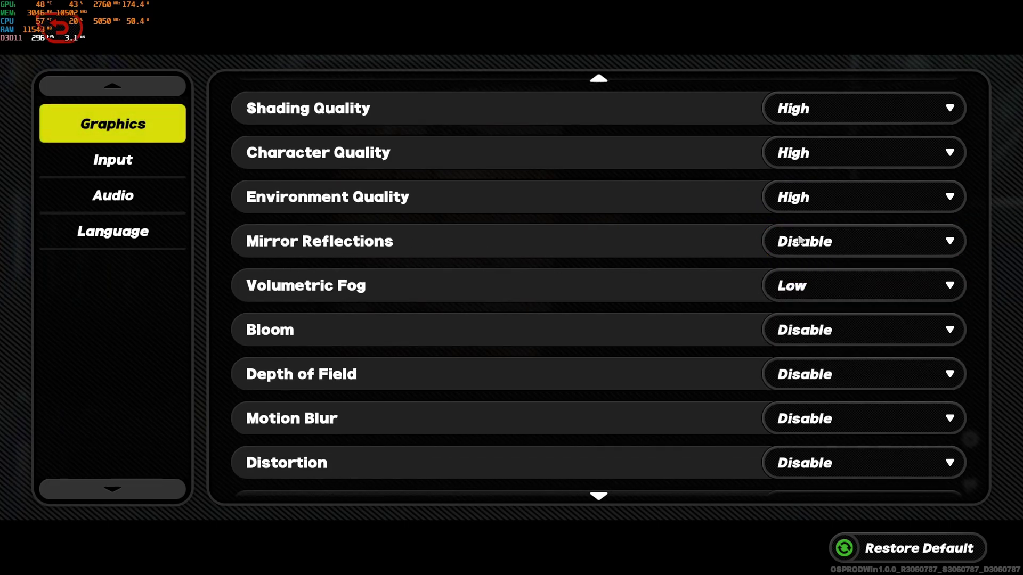
{"action": "scroll", "coordinate": [824, 245], "scroll_direction": "down", "scroll_amount": 1}
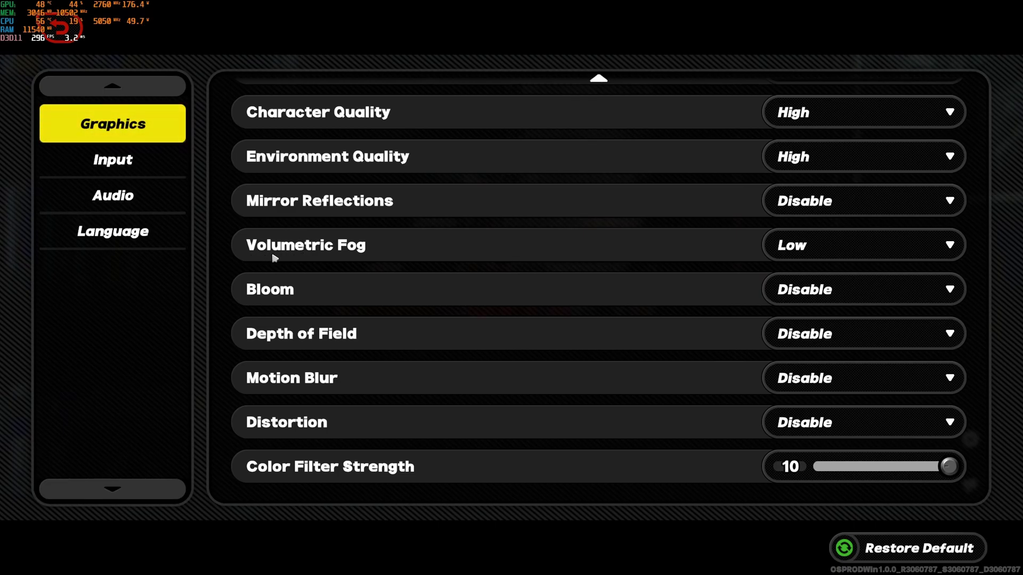
{"action": "left_click", "coordinate": [840, 254]}
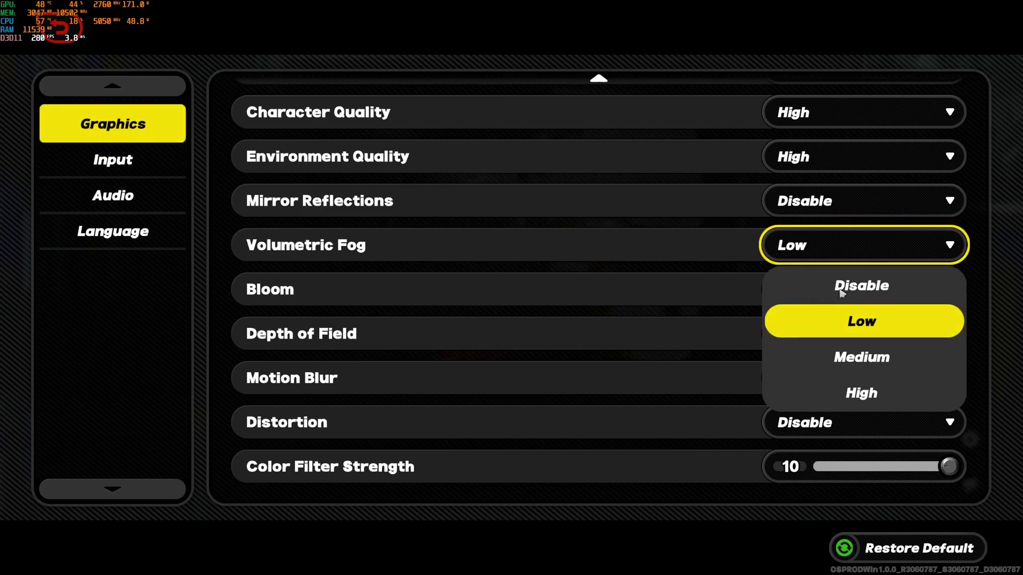
{"action": "key", "text": "Escape"}
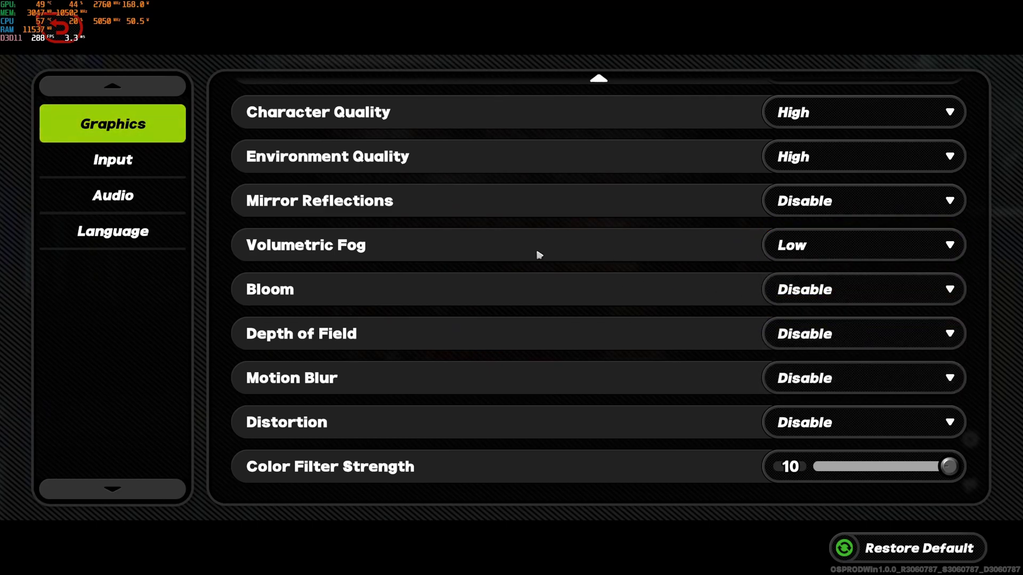
{"action": "scroll", "coordinate": [443, 267], "scroll_direction": "down", "scroll_amount": 1}
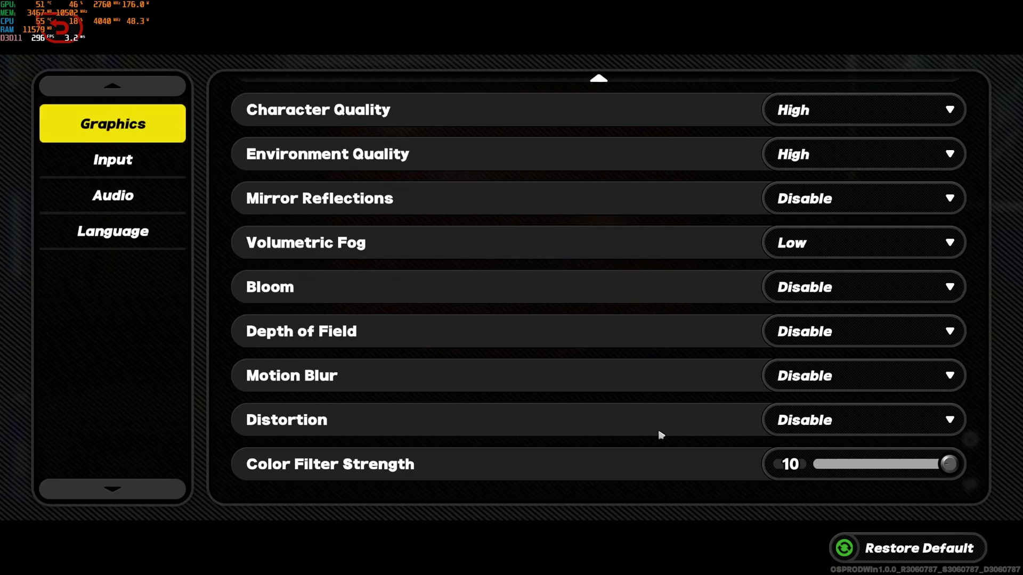
{"action": "scroll", "coordinate": [660, 411], "scroll_direction": "up", "scroll_amount": 3}
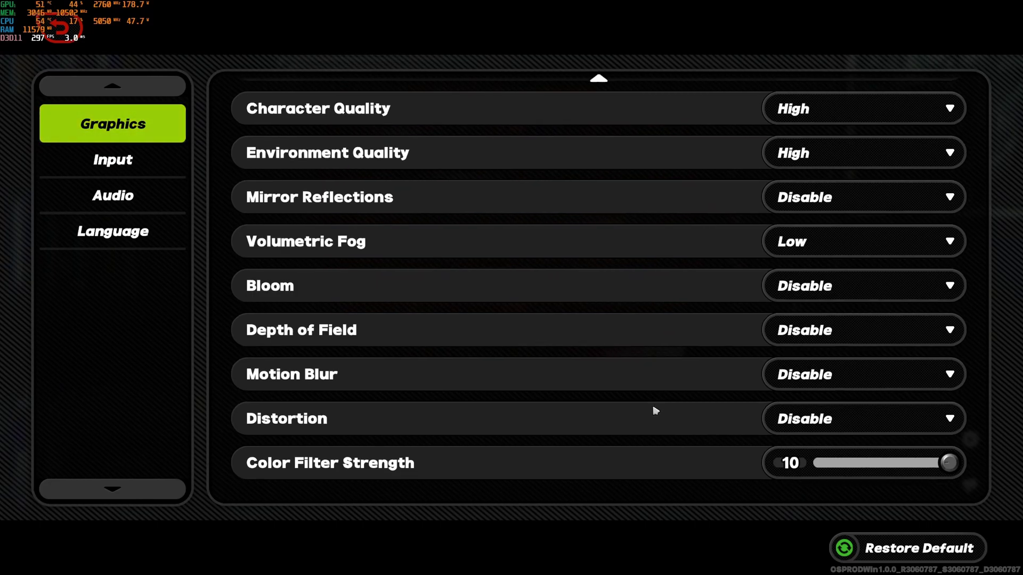